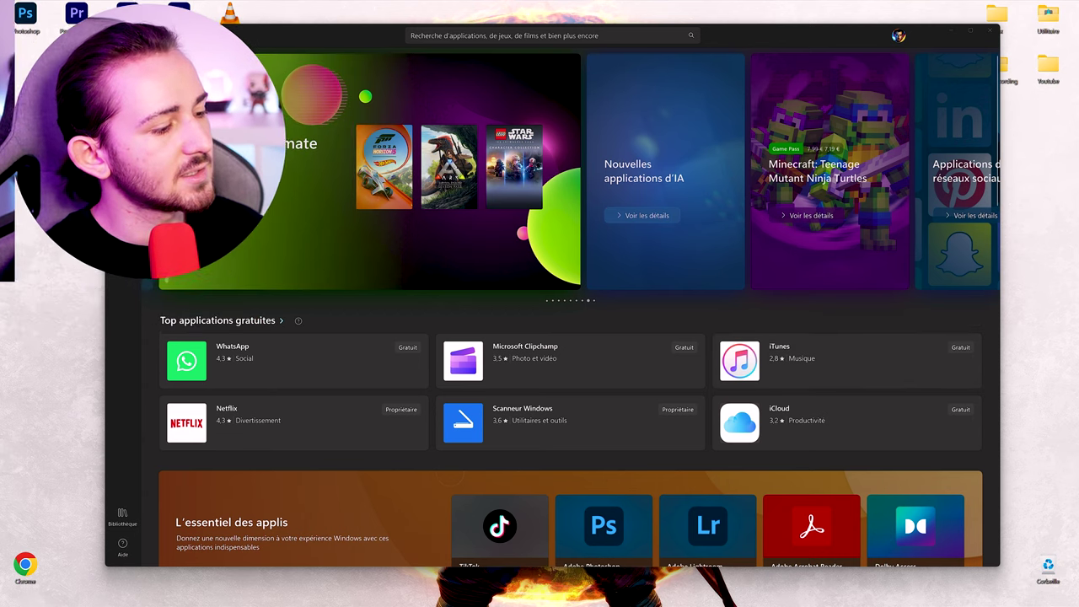
Step: Search the Microsoft Store for wintoys and open the Wintoys app page
mouse_move(668, 597)
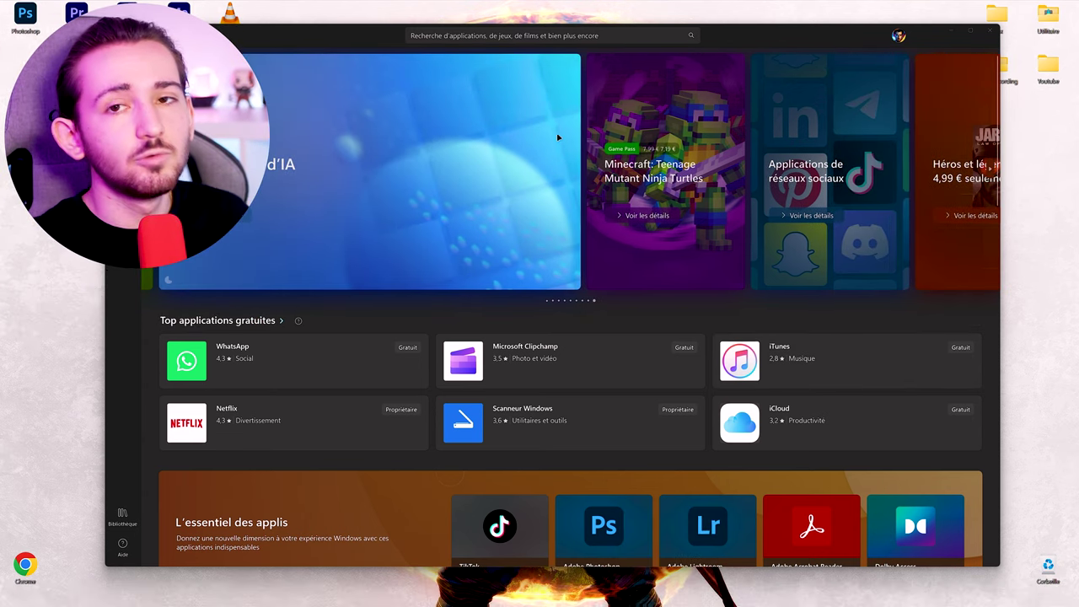
click(564, 35)
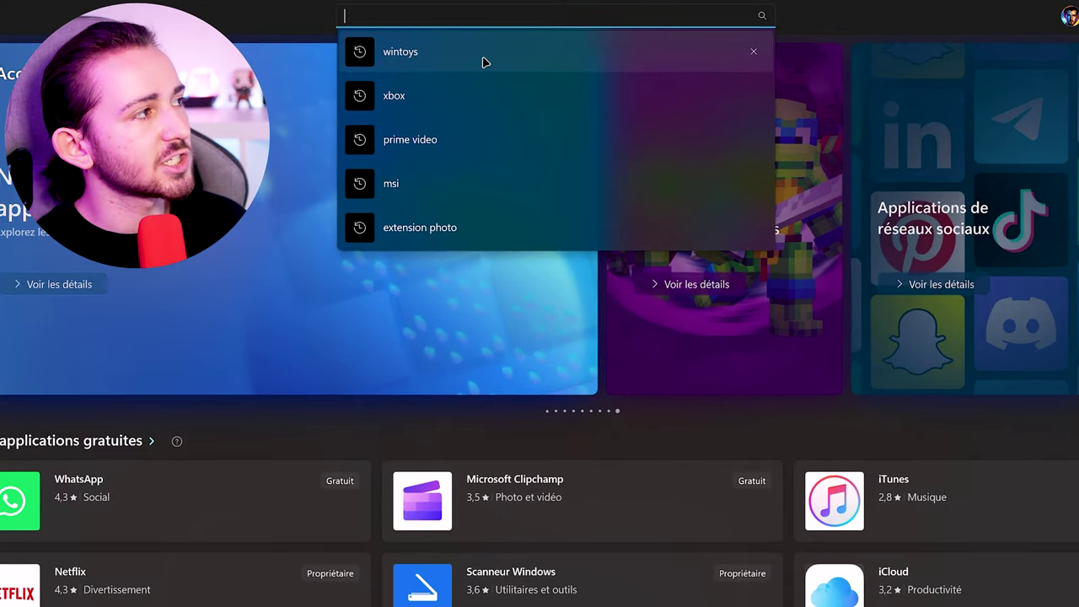
click(484, 62)
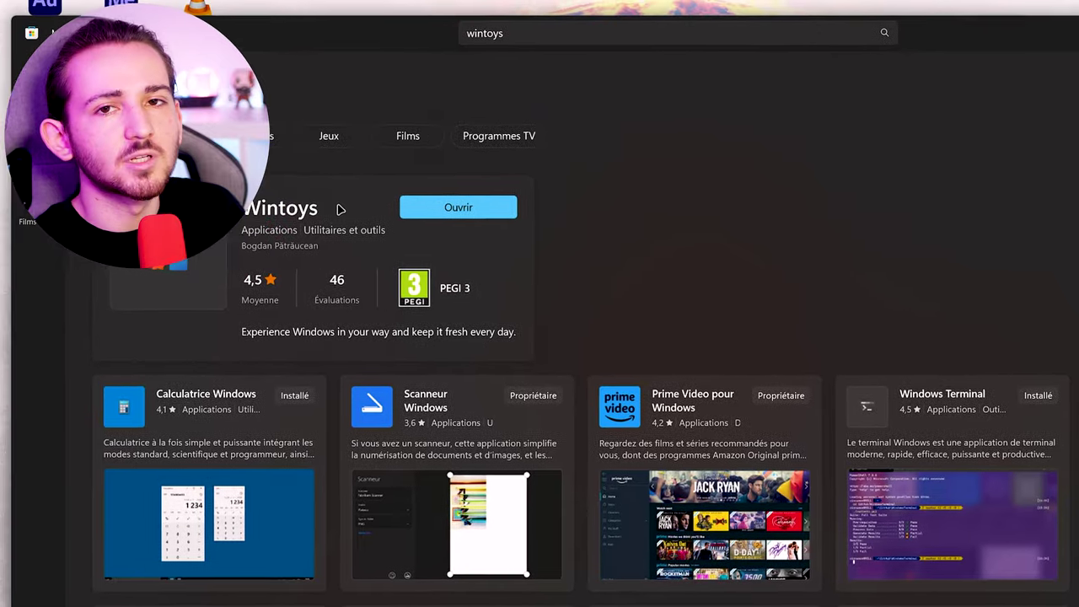
click(219, 194)
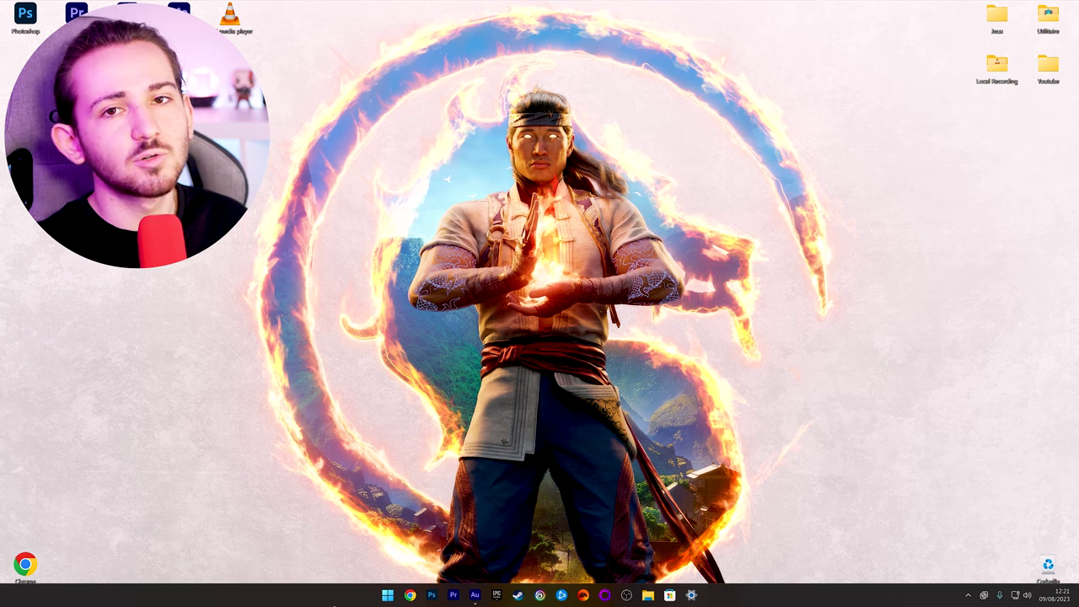
Step: Launch Wintoys from the recently added apps and allow it to make changes to the device
click(385, 592)
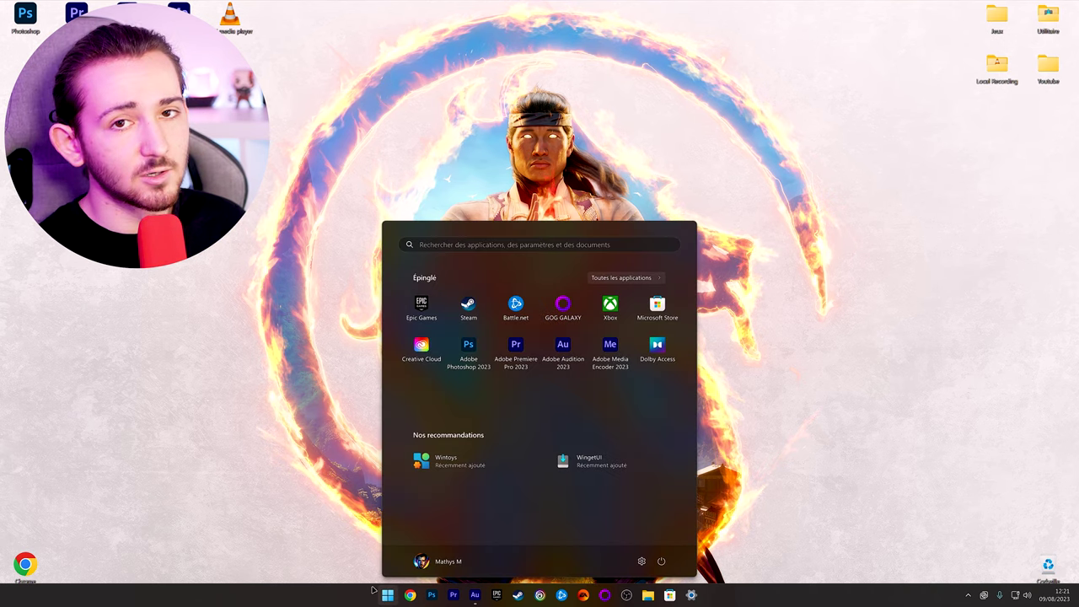
click(445, 460)
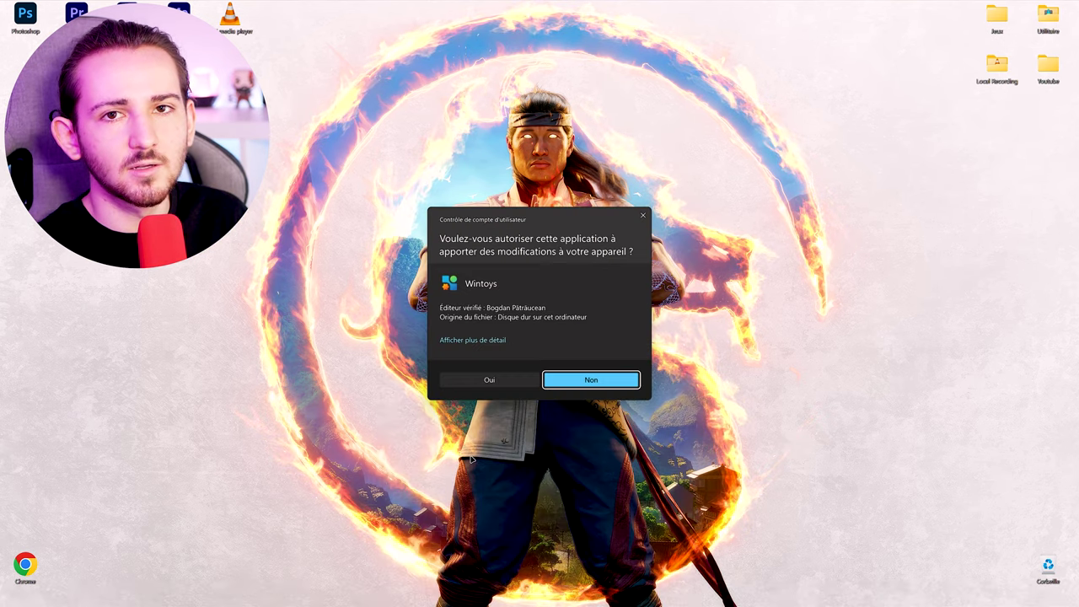
click(503, 385)
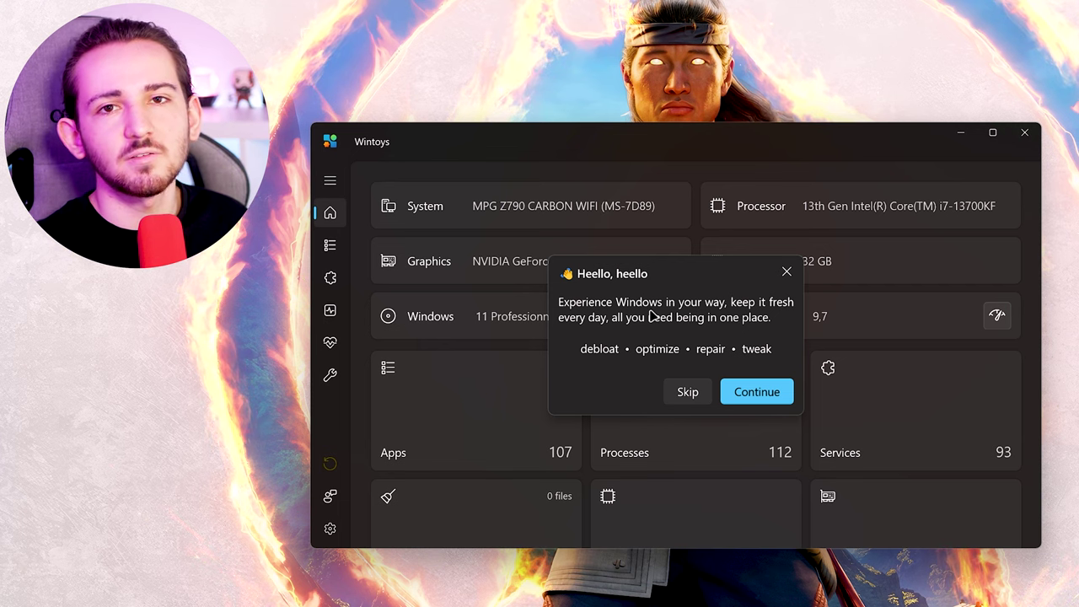
Step: Go through all pages of the Wintoys welcome introduction and finish it
click(755, 391)
click(755, 392)
click(755, 391)
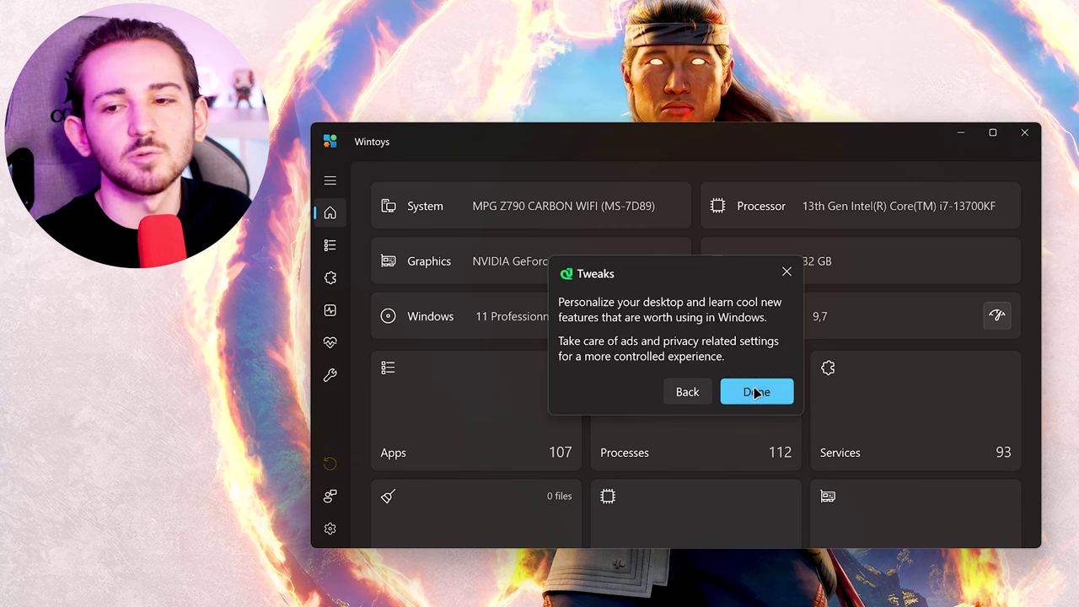
click(756, 392)
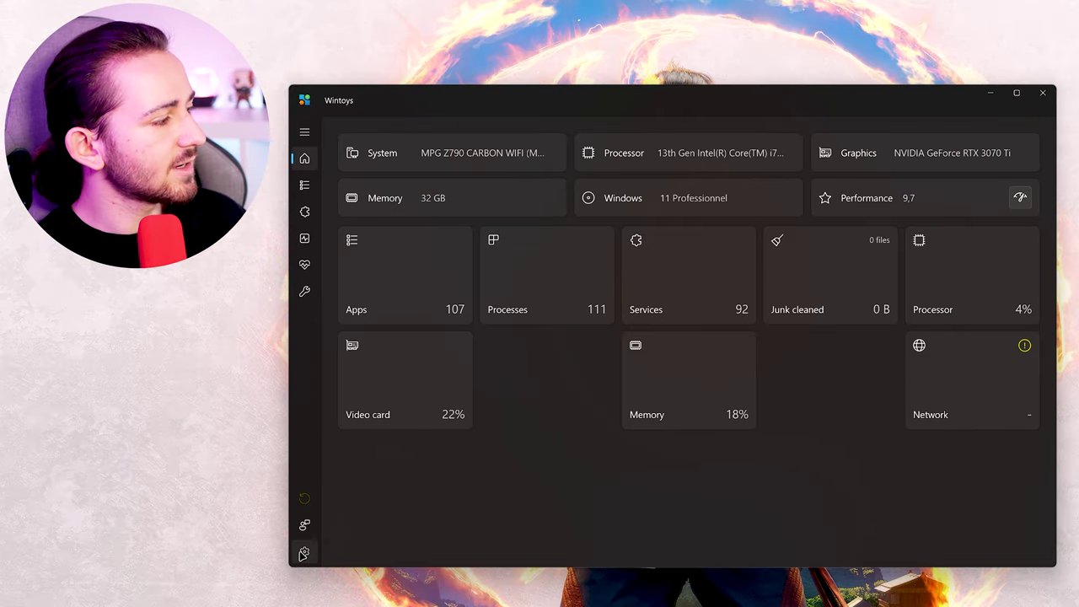
Step: In the Wintoys settings, set the theme to Dark and the backdrop to Mica Alt
click(305, 552)
click(985, 171)
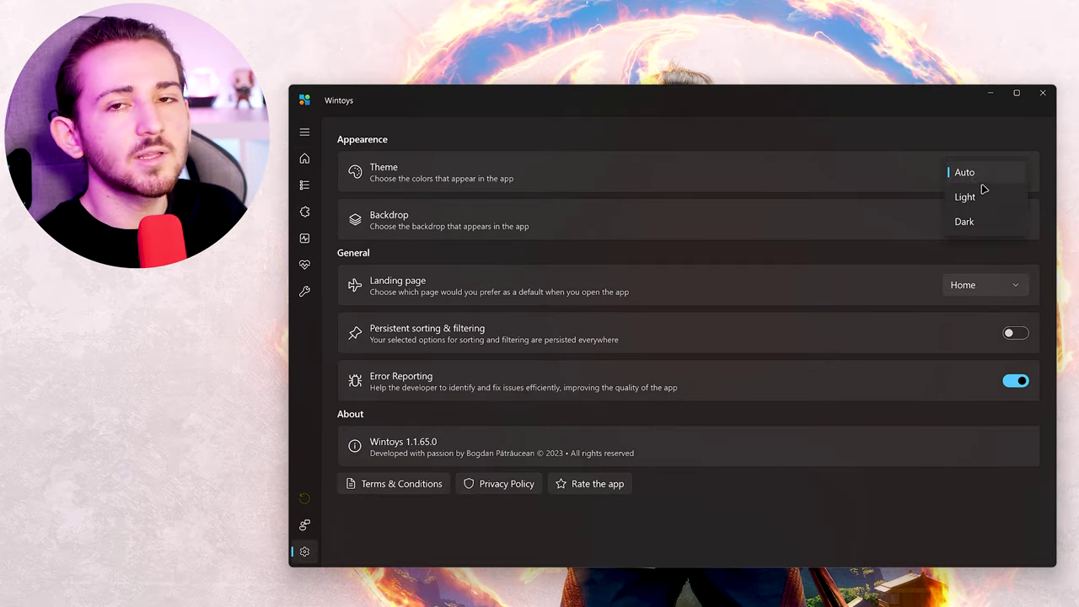
click(966, 196)
click(986, 196)
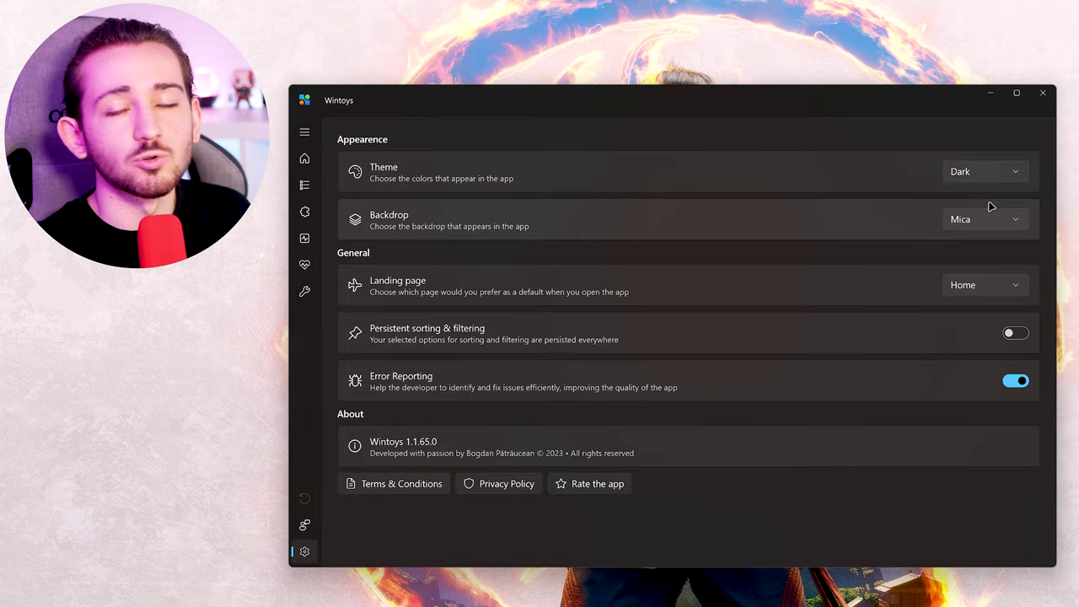
click(1003, 221)
click(984, 219)
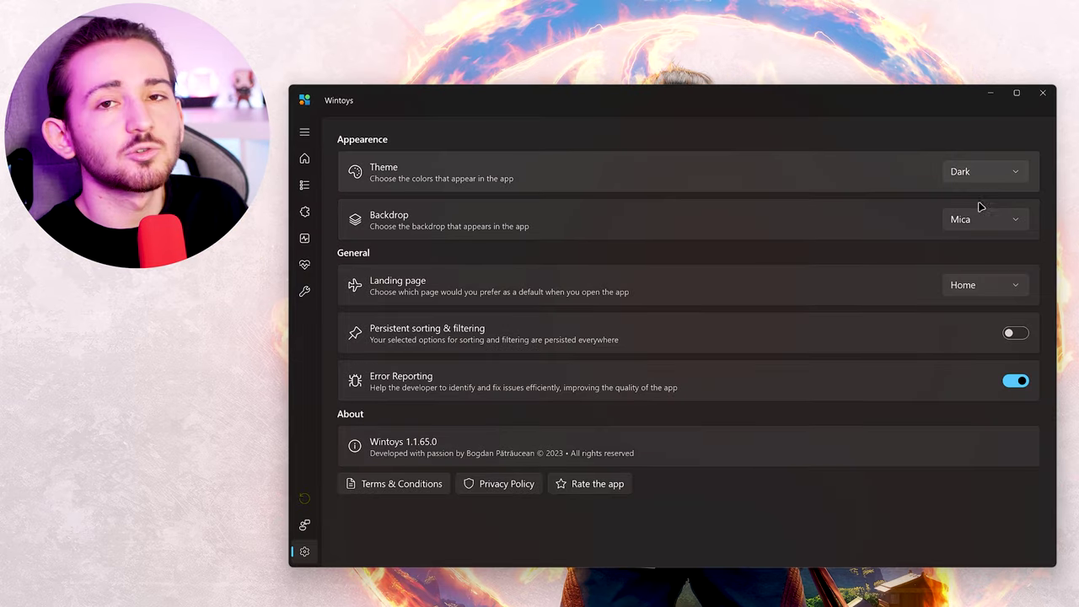
click(985, 220)
click(982, 242)
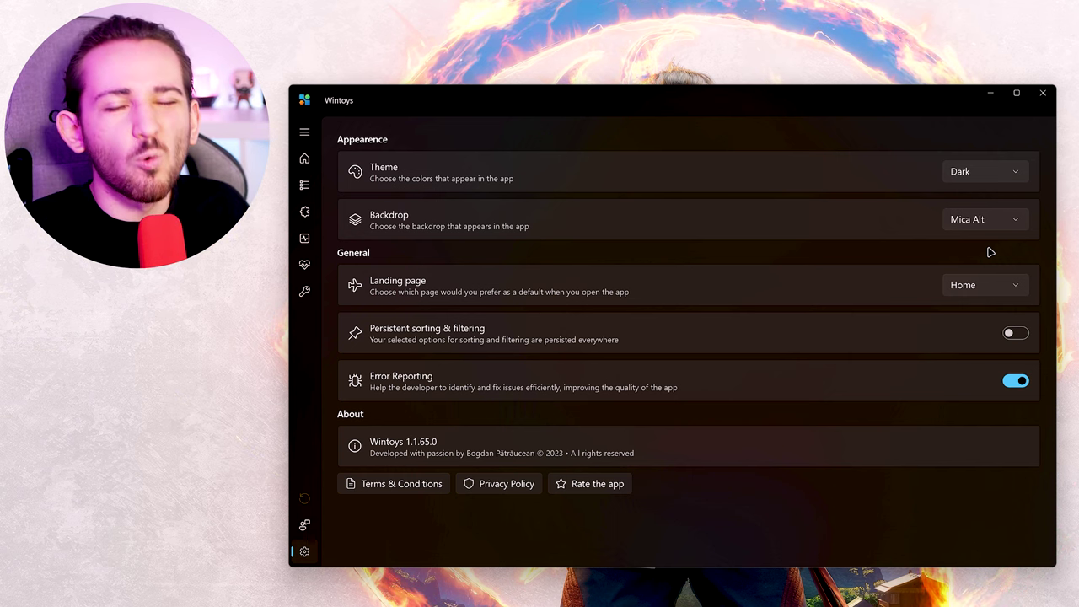
Step: Expand the navigation labels and set the default landing page to Boost
click(976, 293)
click(905, 253)
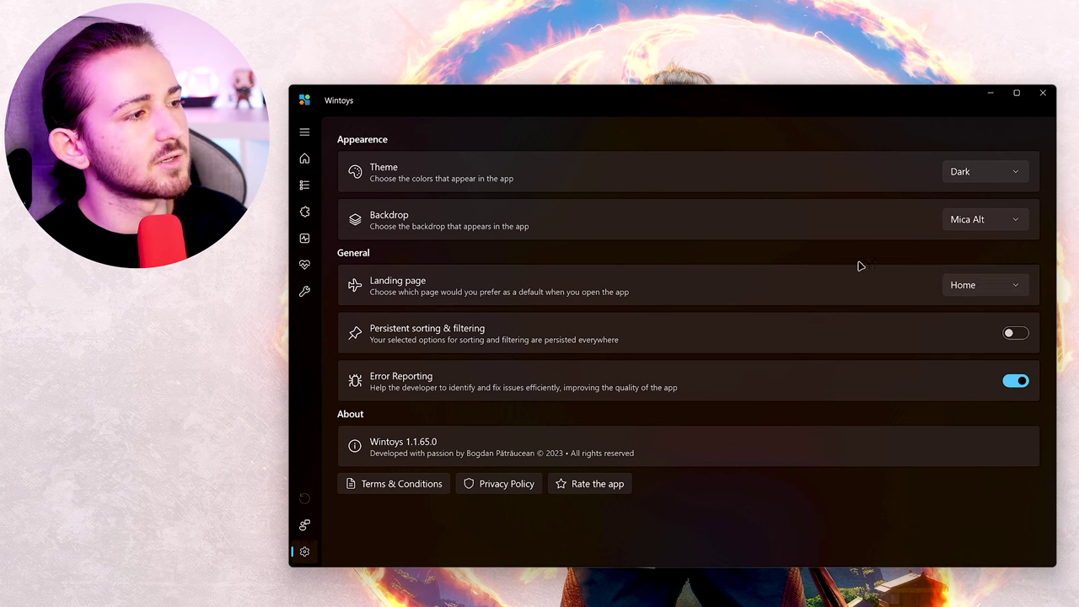
click(304, 132)
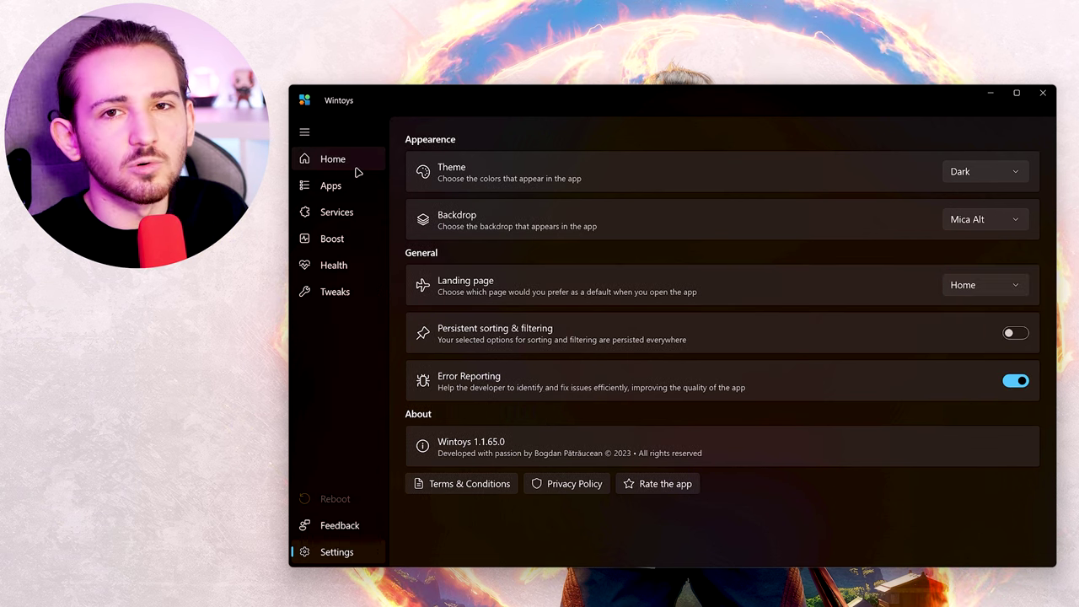
click(967, 284)
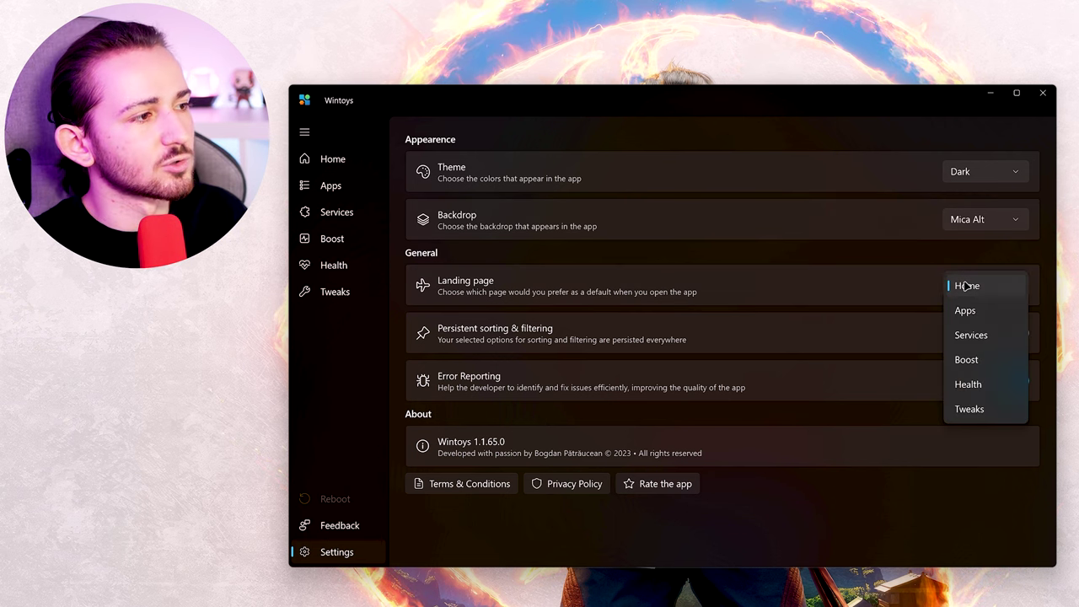
click(967, 359)
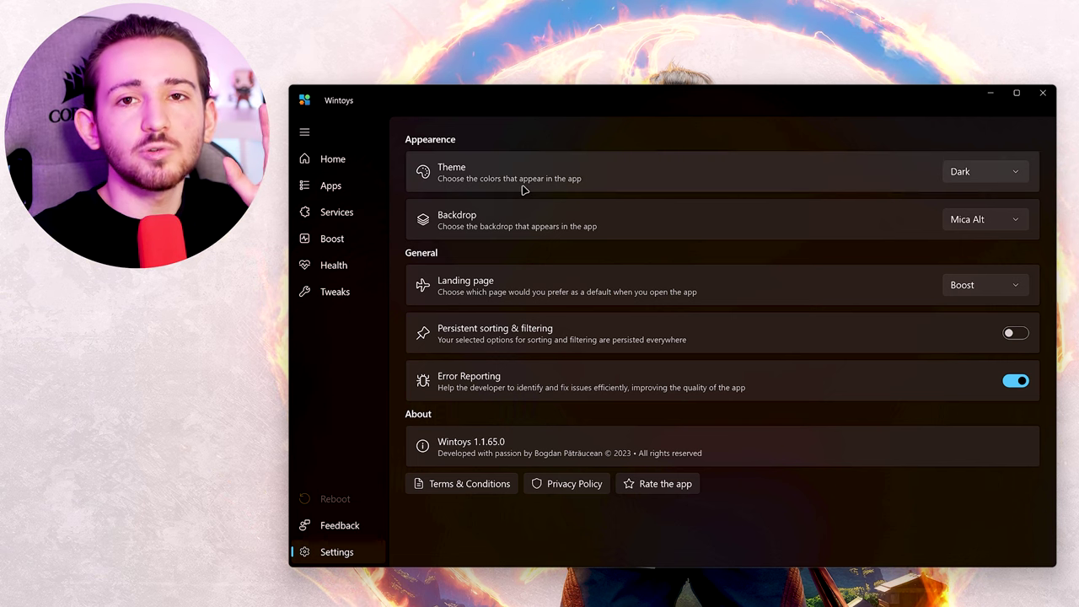
Step: Widen the Wintoys window on the Home page and examine the graphics, Windows and performance details
click(354, 159)
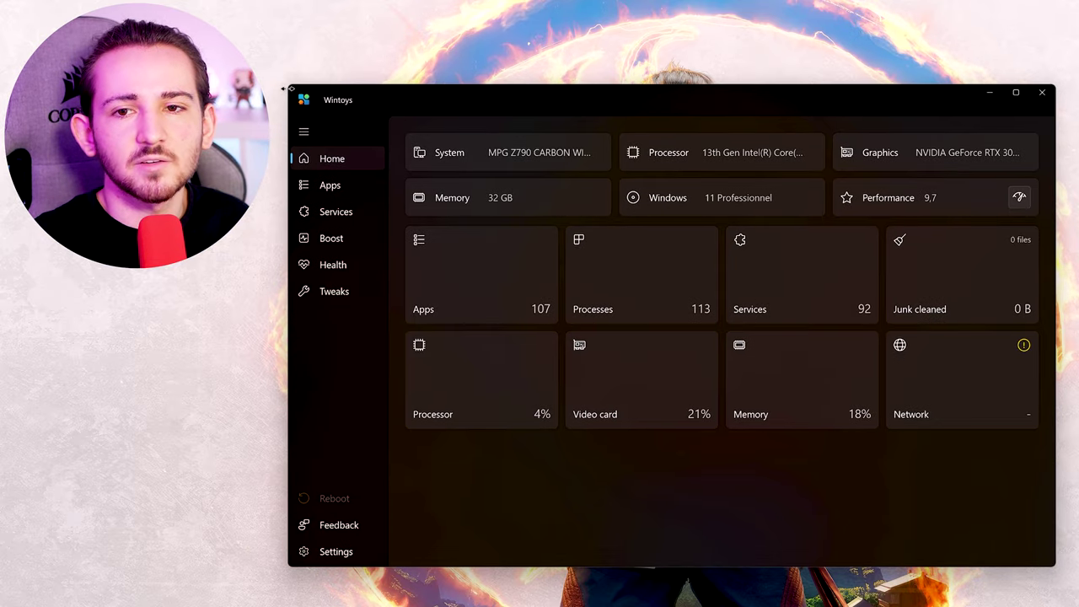
drag(284, 87, 193, 87)
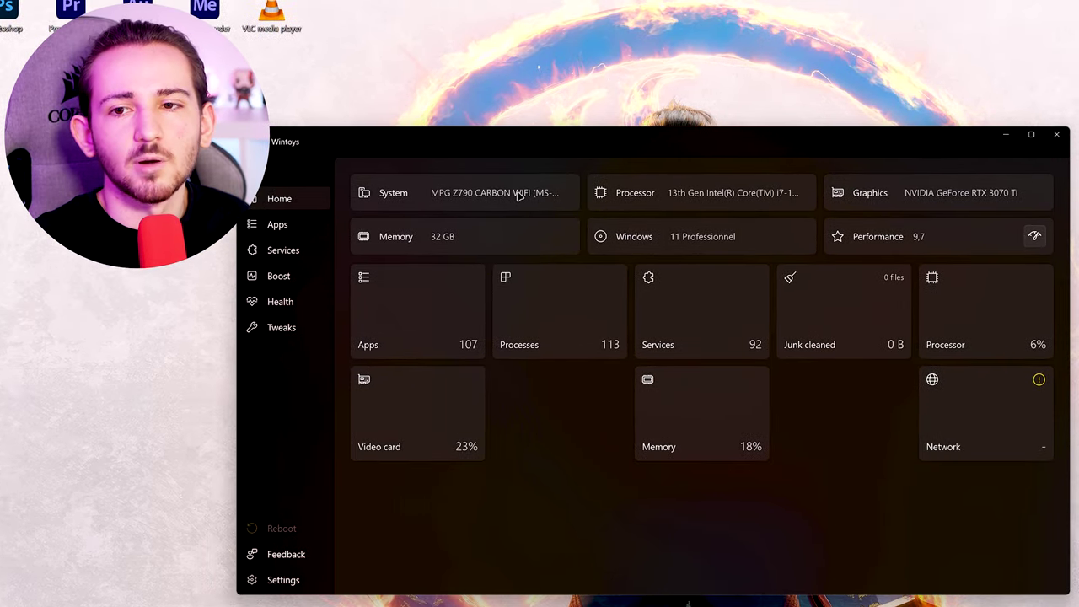
mouse_move(924, 193)
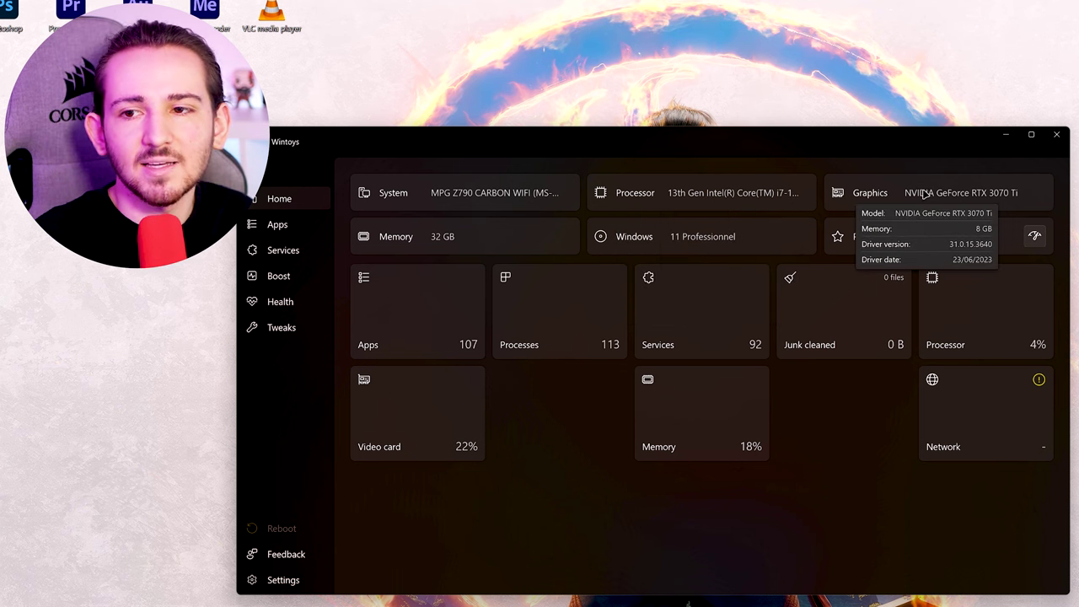
mouse_move(716, 245)
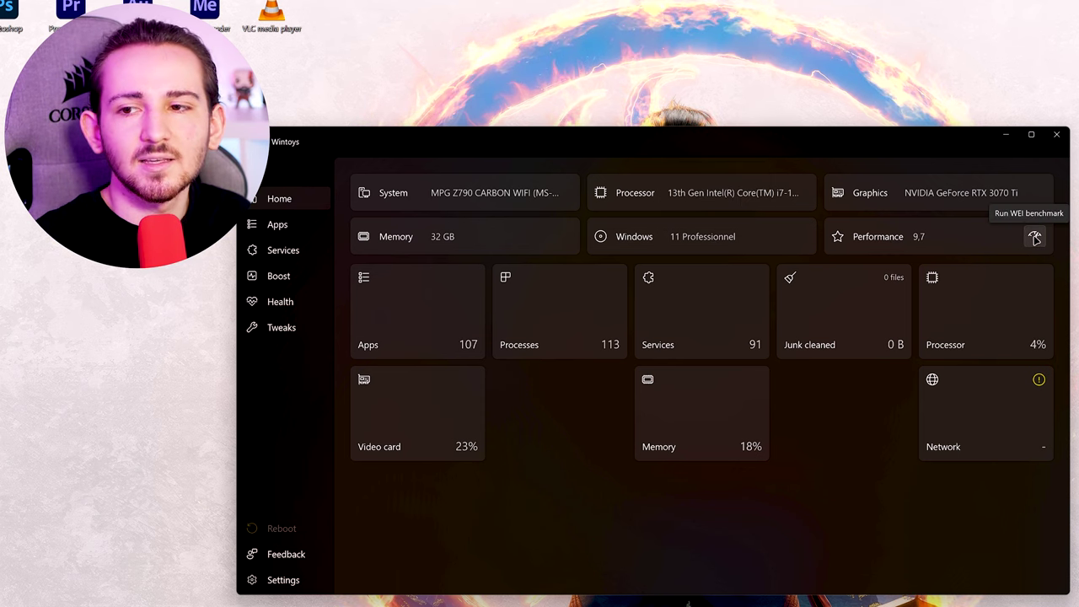
mouse_move(919, 237)
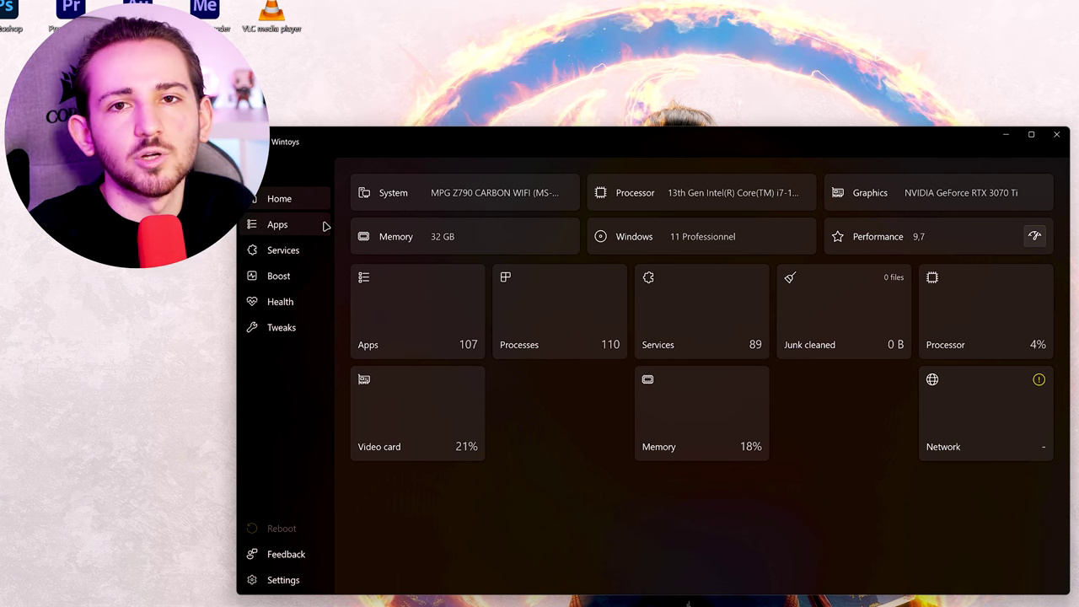
Step: Browse to Battle.net's installation folder from the list of installed apps, then return to the list
click(320, 224)
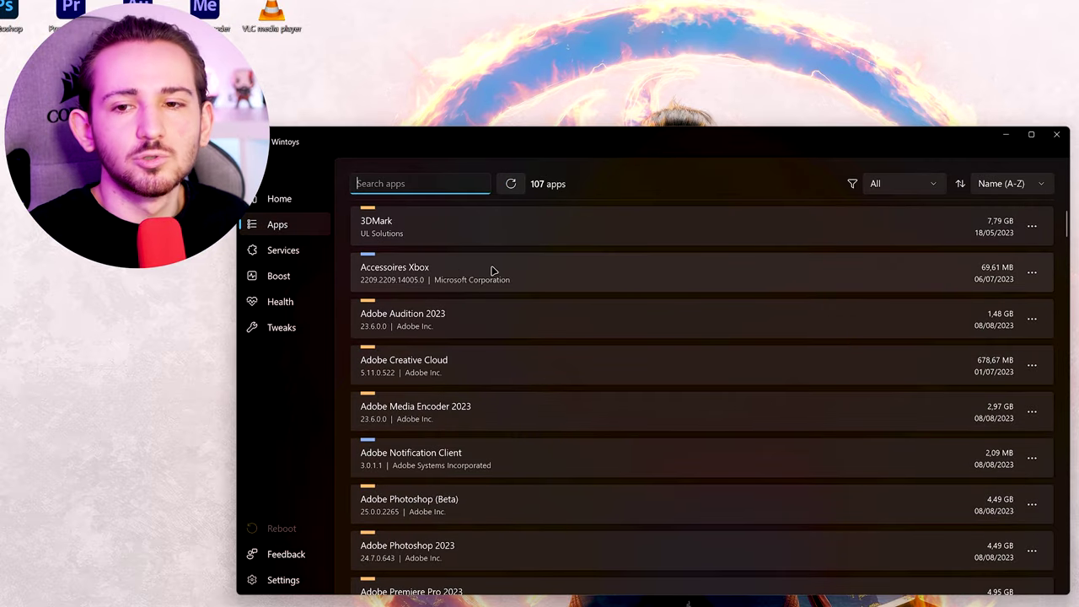
scroll(493, 271, down, 2)
scroll(494, 270, down, 4)
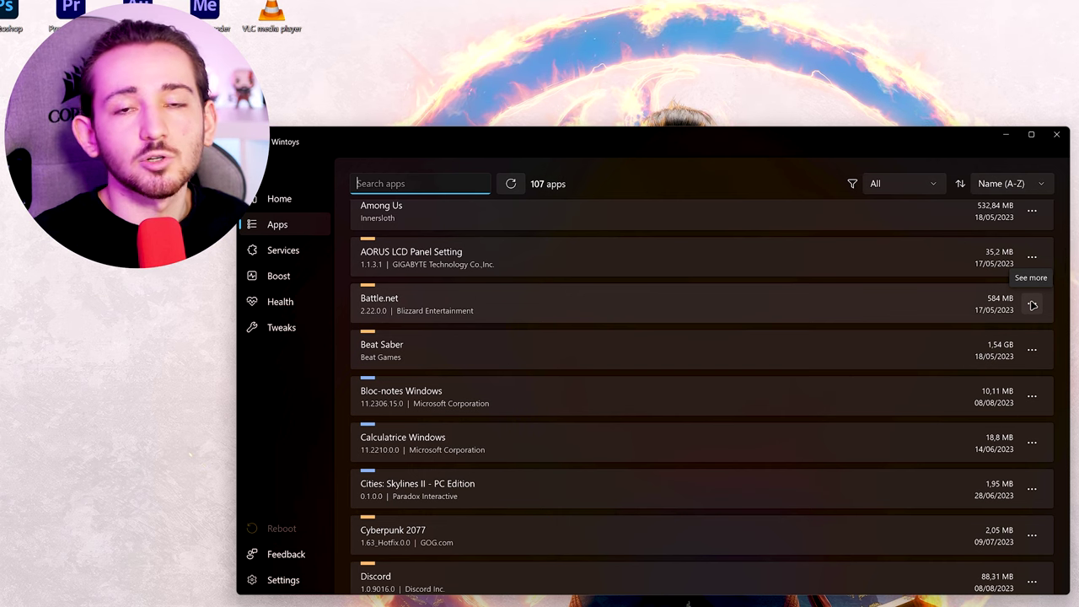
click(613, 304)
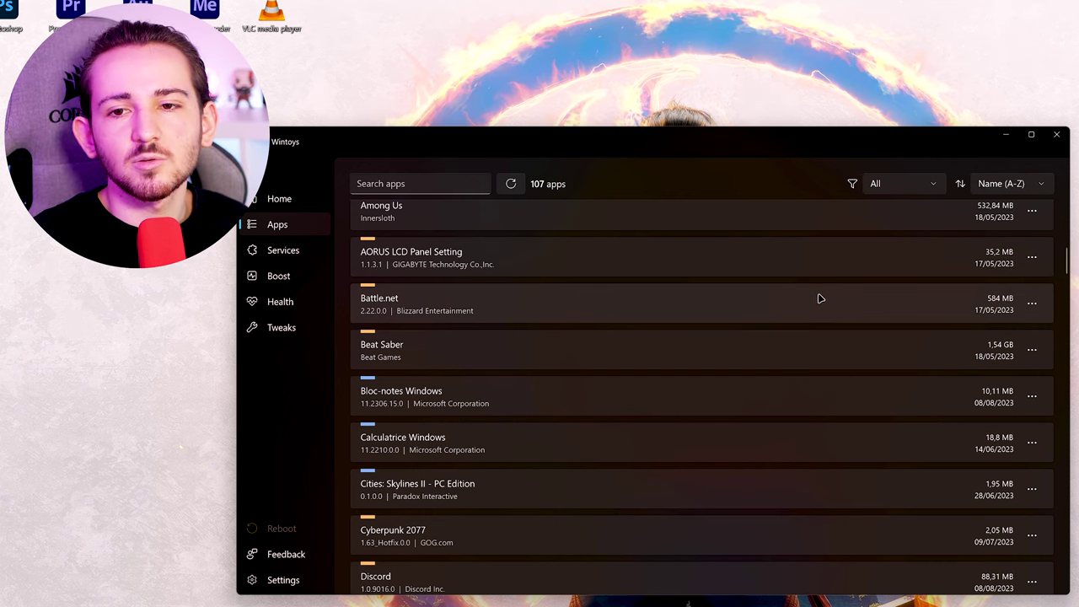
click(1028, 306)
click(1010, 371)
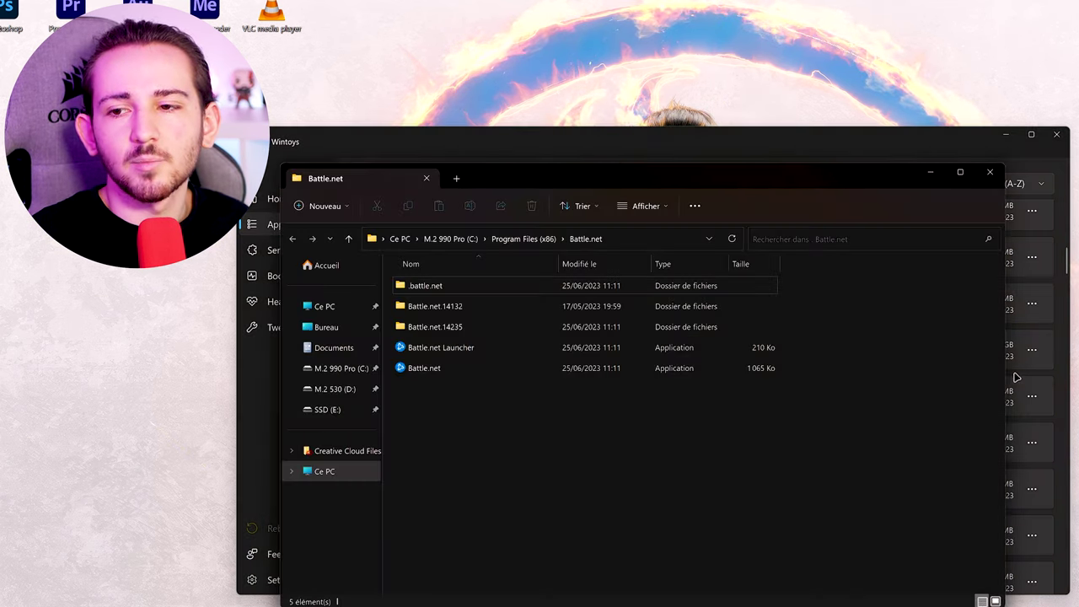
drag(504, 432, 472, 295)
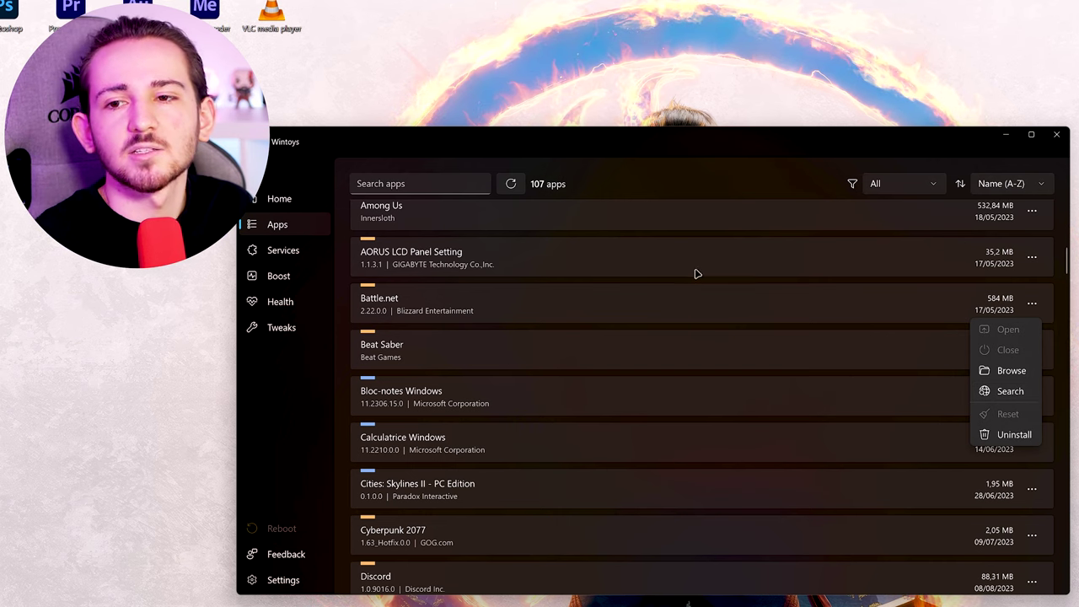
click(704, 238)
Step: Run a web search for Doom Eternal - PC from its entry in the apps list
scroll(701, 244, down, 3)
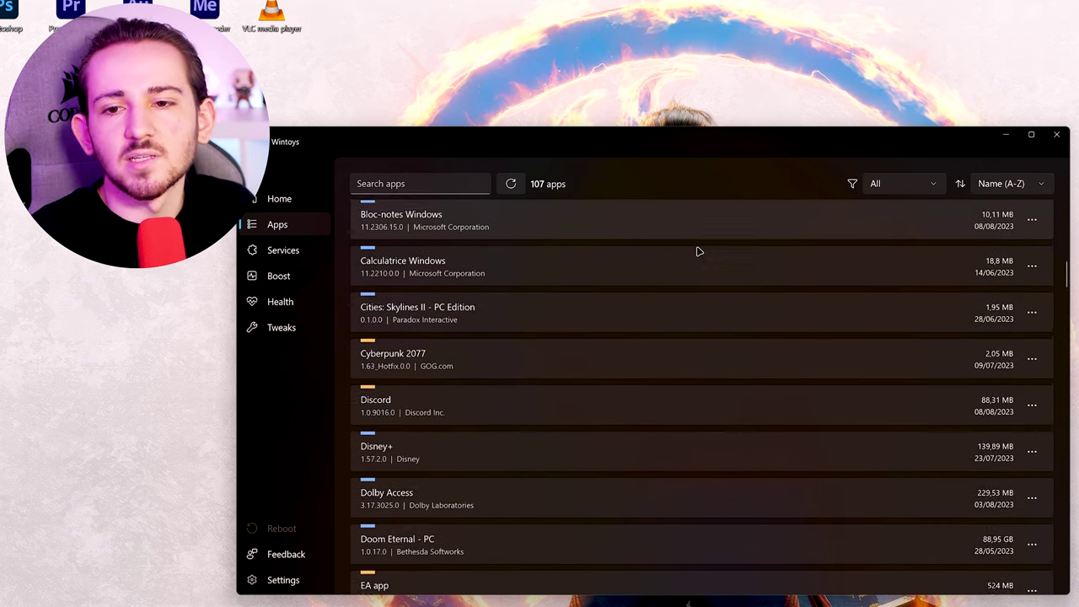
scroll(699, 251, down, 1)
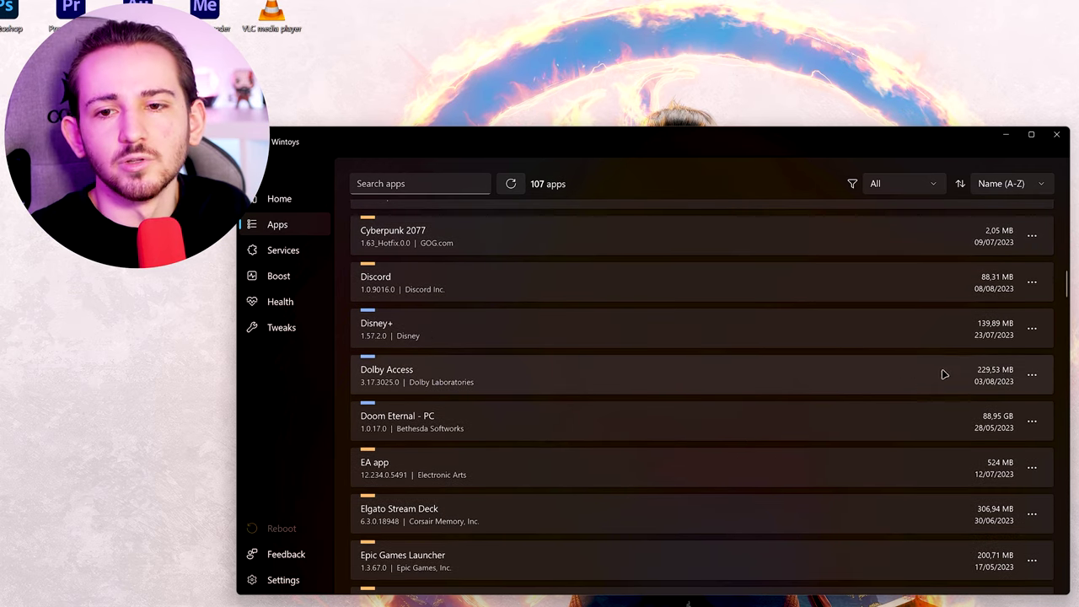
click(1031, 420)
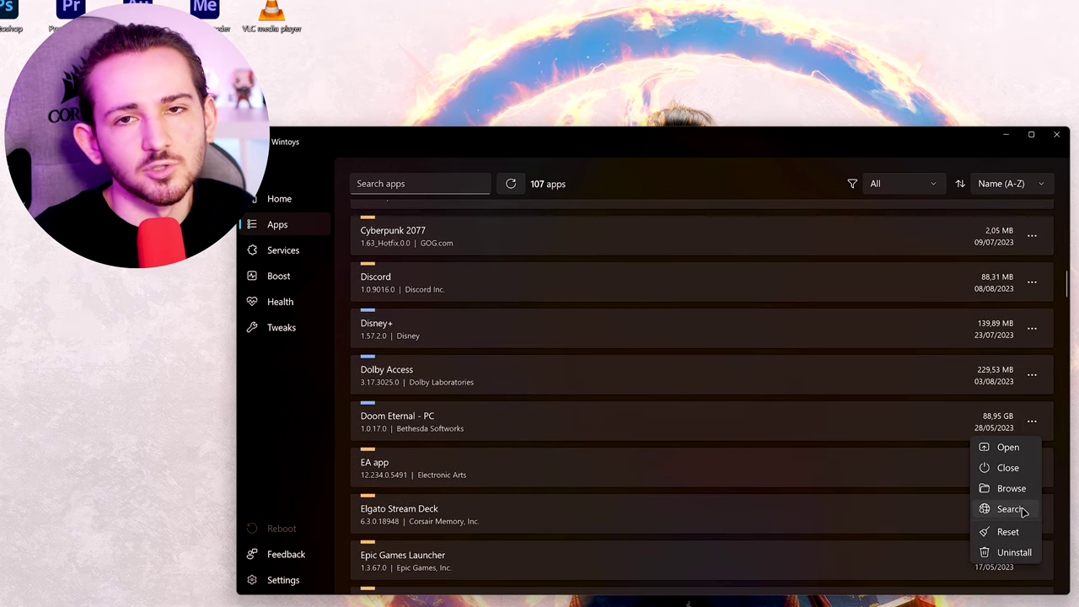
click(1022, 510)
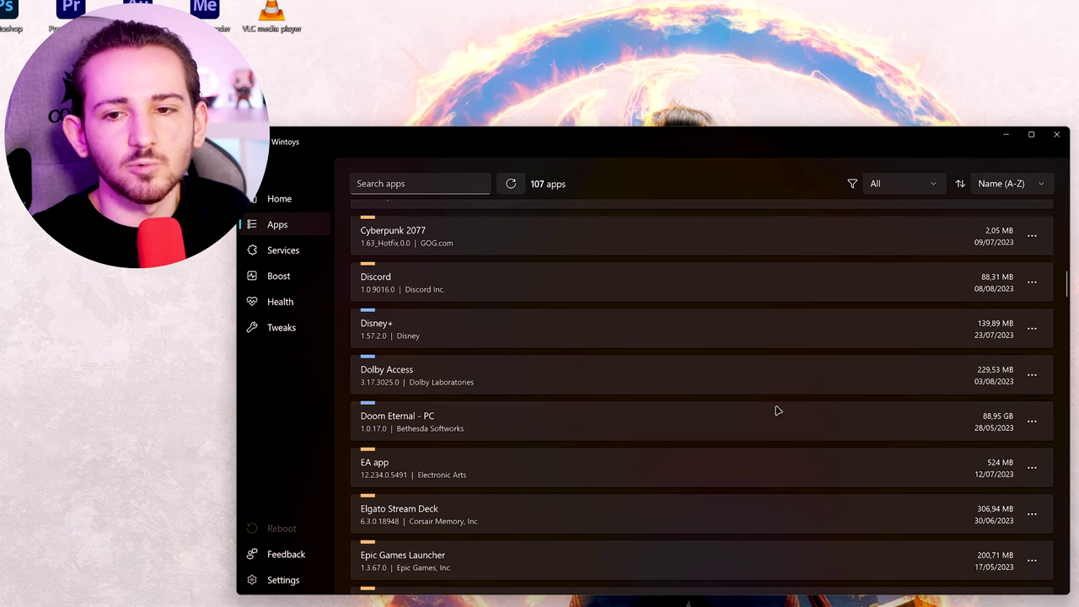
Step: Examine the management actions available for Doom Eternal - PC and Disney+ without applying any
click(1032, 419)
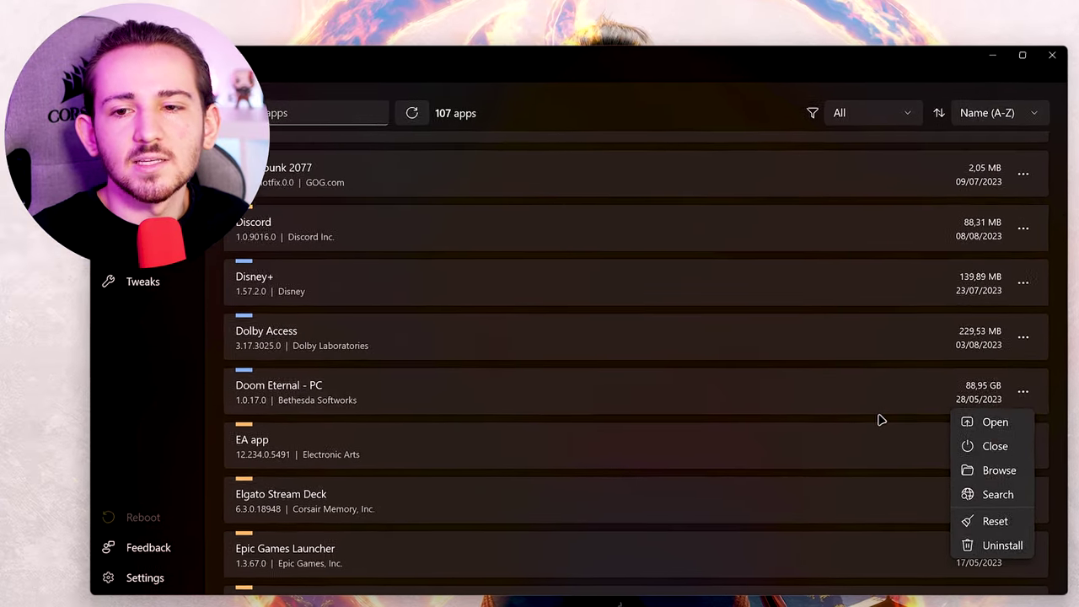
click(854, 405)
scroll(851, 337, up, 1)
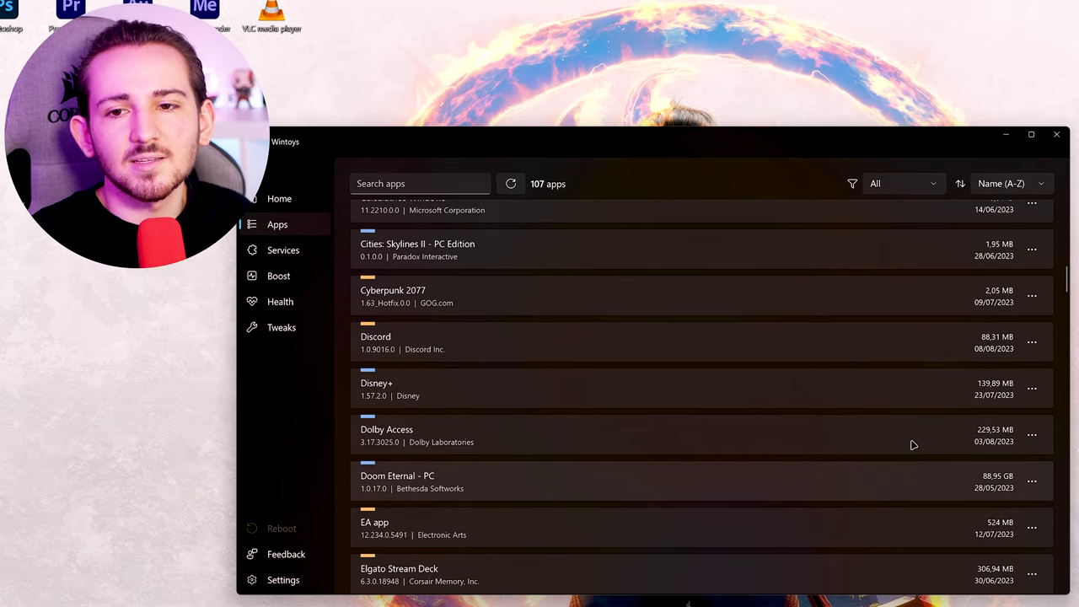
click(1031, 390)
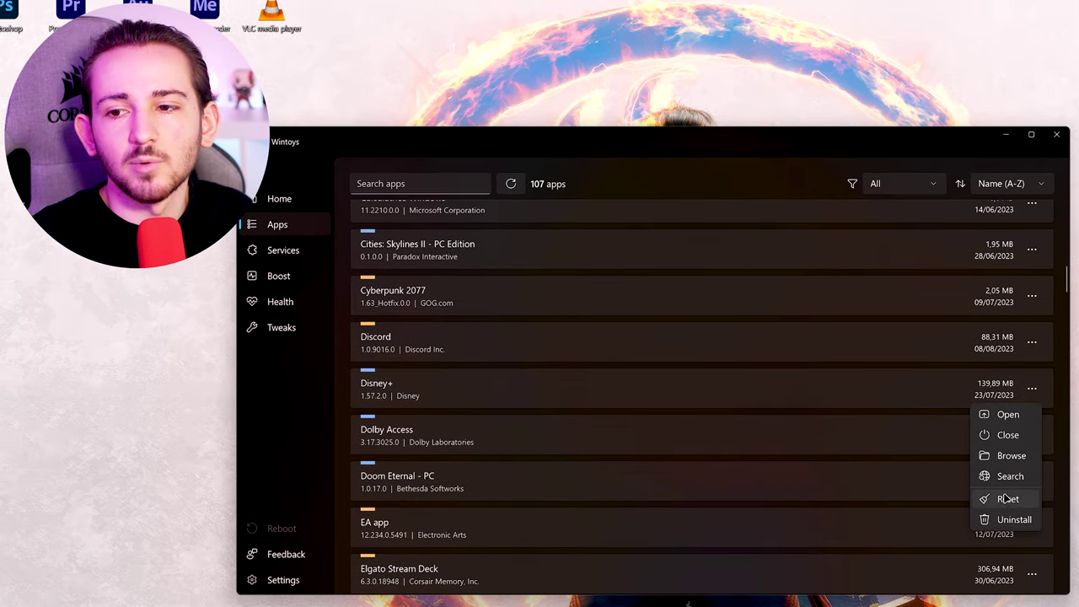
click(937, 415)
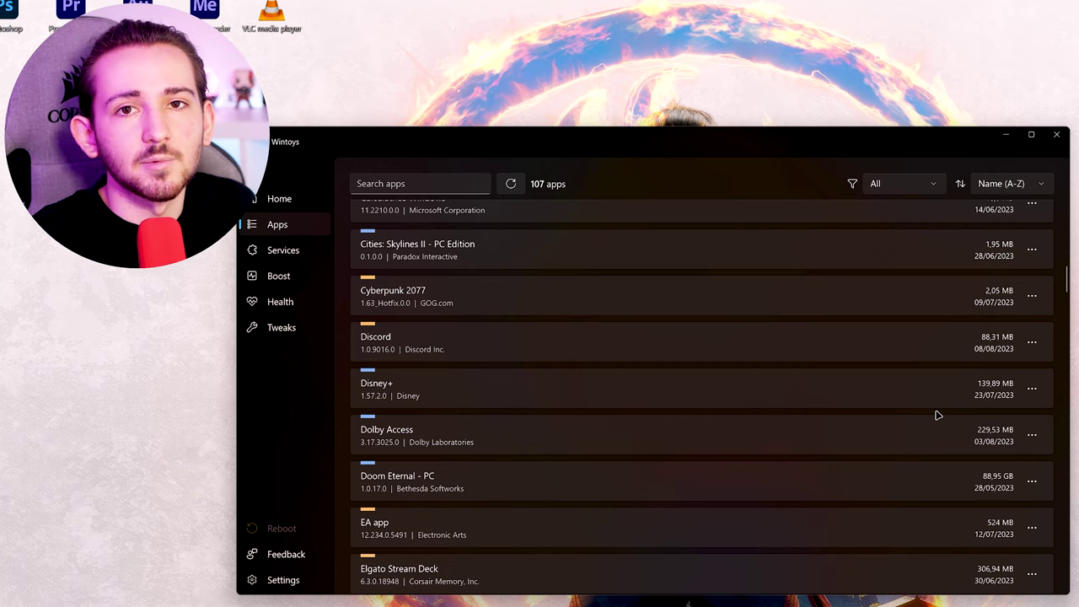
Step: Search the installed apps list for "g", then clear the search to restore the full list
click(1031, 389)
click(814, 409)
scroll(816, 413, up, 10)
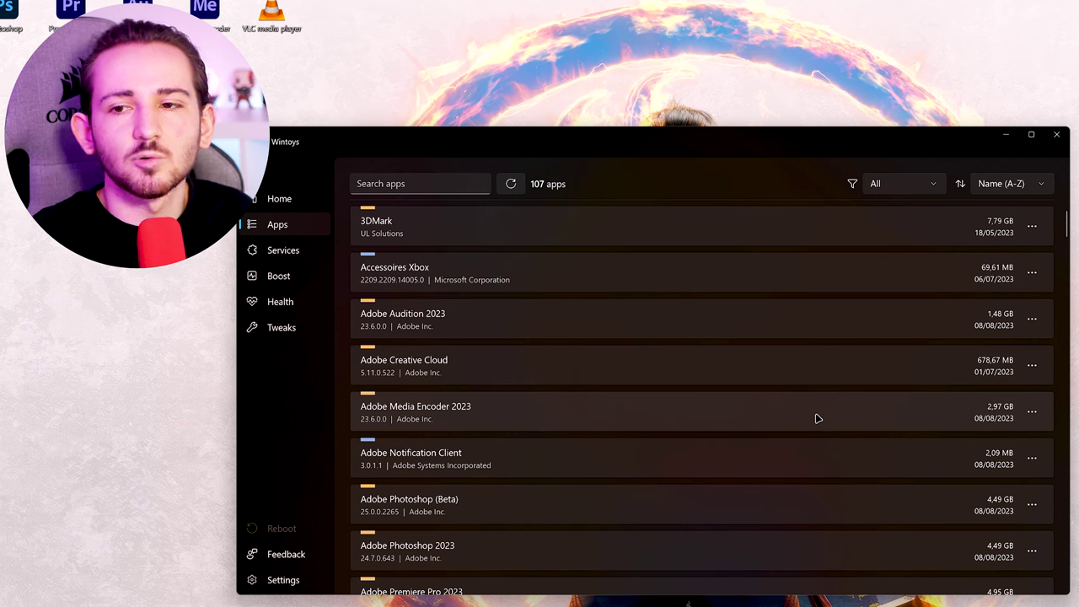
click(475, 187)
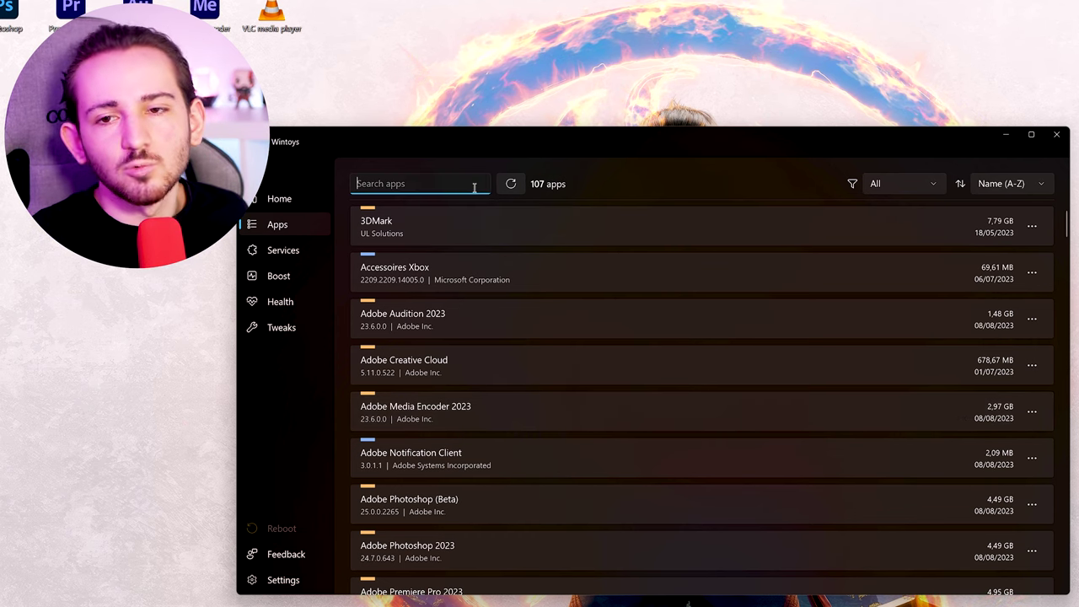
text(g)
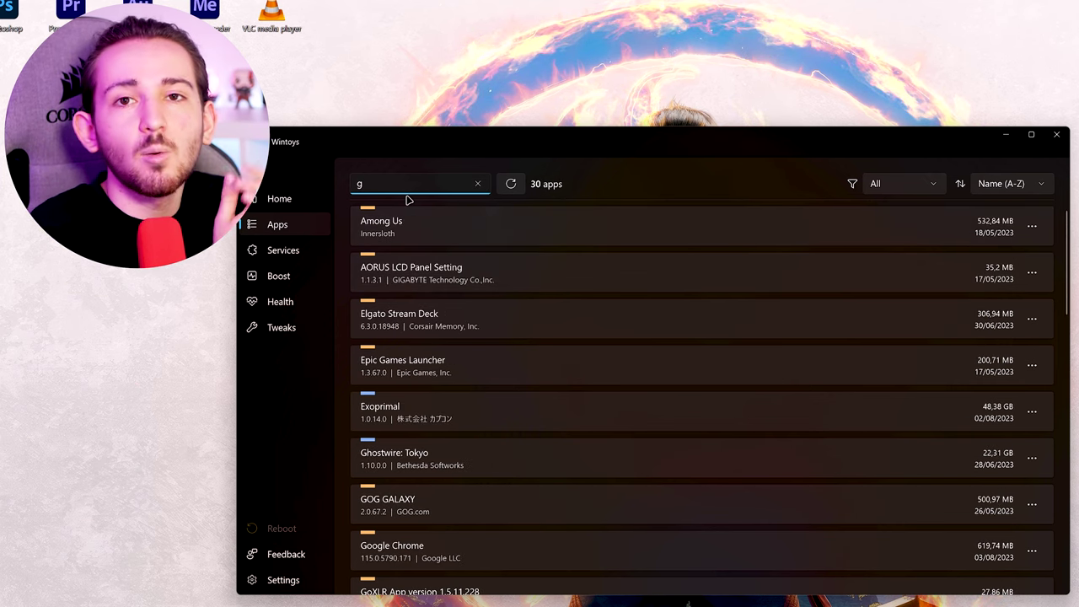
click(477, 183)
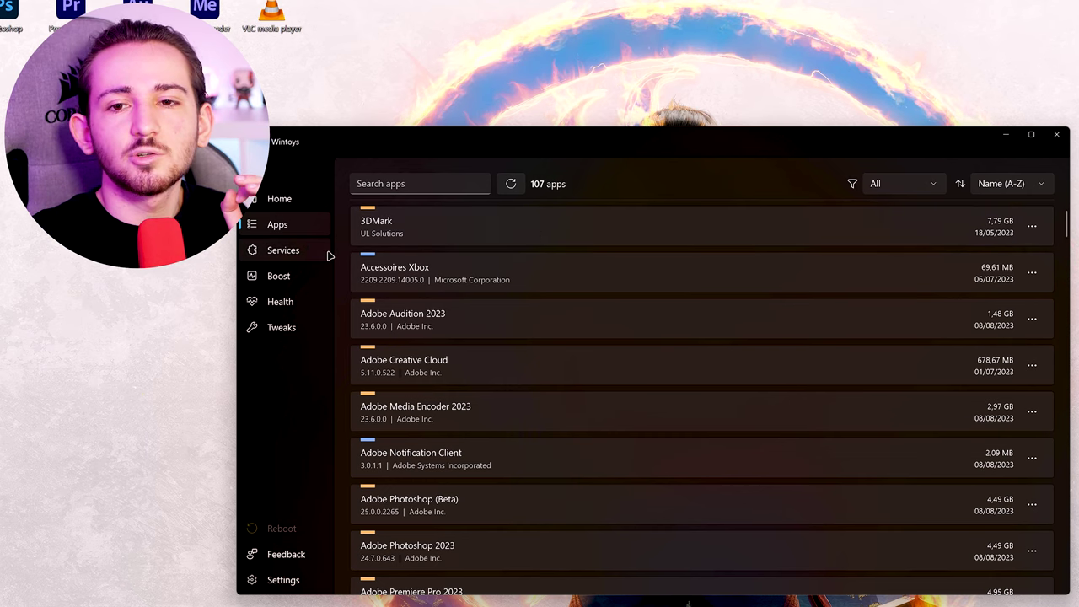
Step: Browse the running Windows services with their status and startup mode, then return to the first entries
click(326, 254)
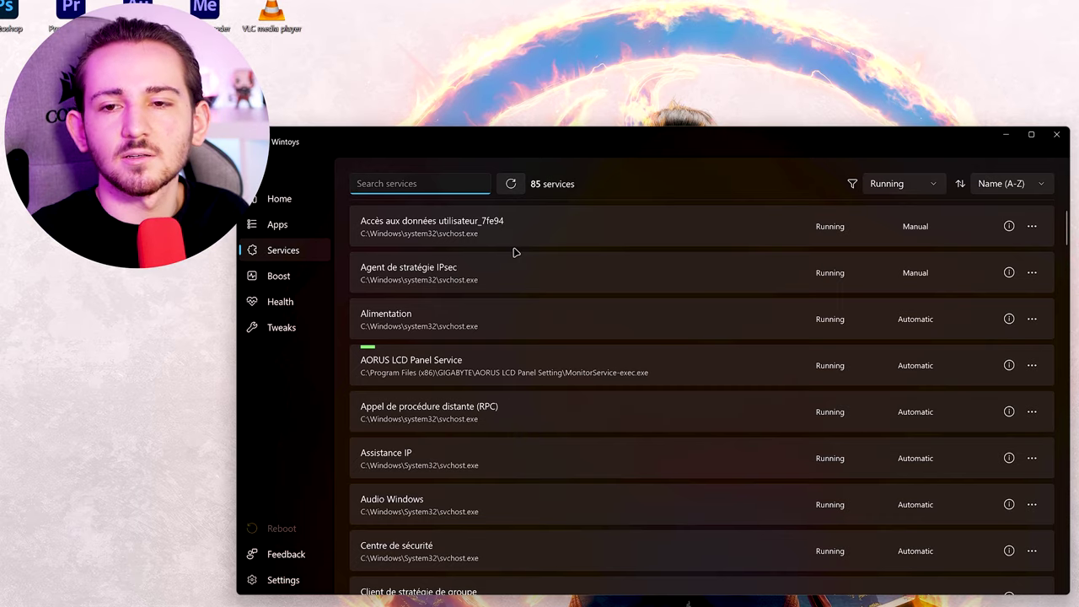
scroll(515, 252, down, 5)
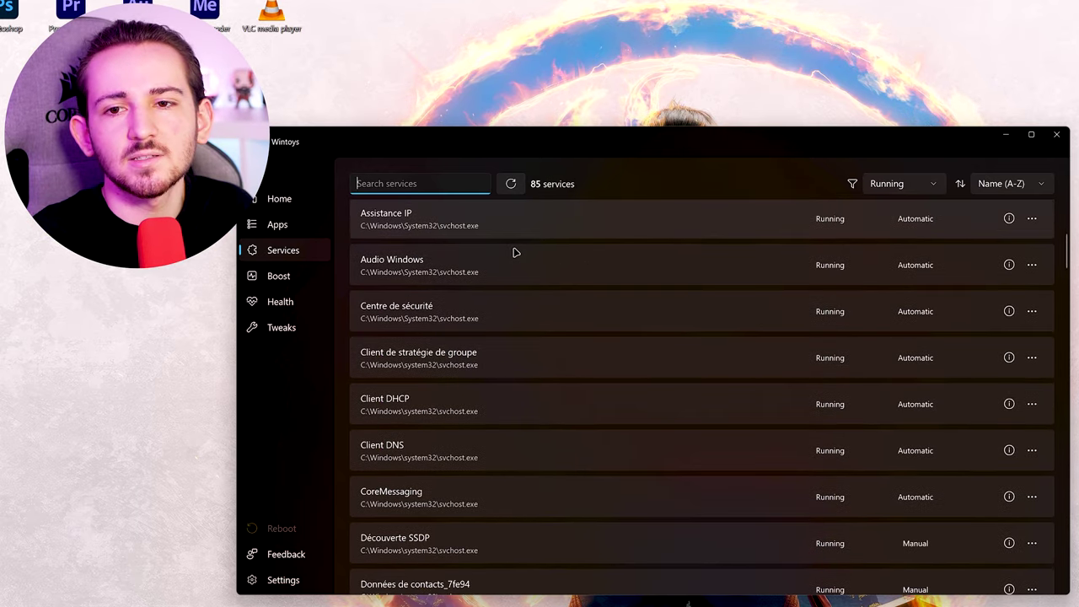
scroll(516, 252, down, 4)
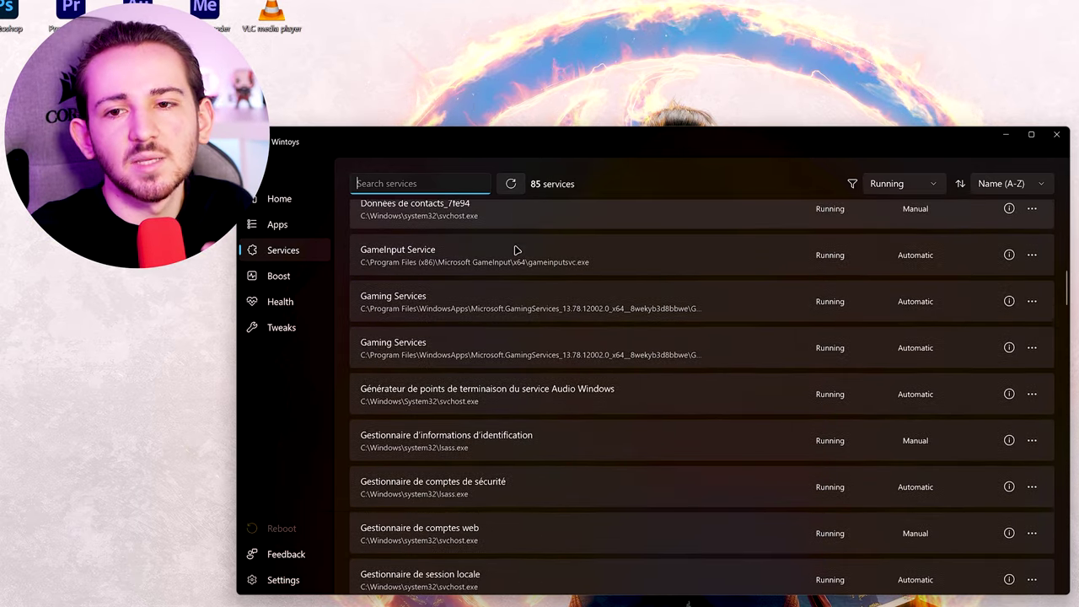
scroll(516, 248, down, 2)
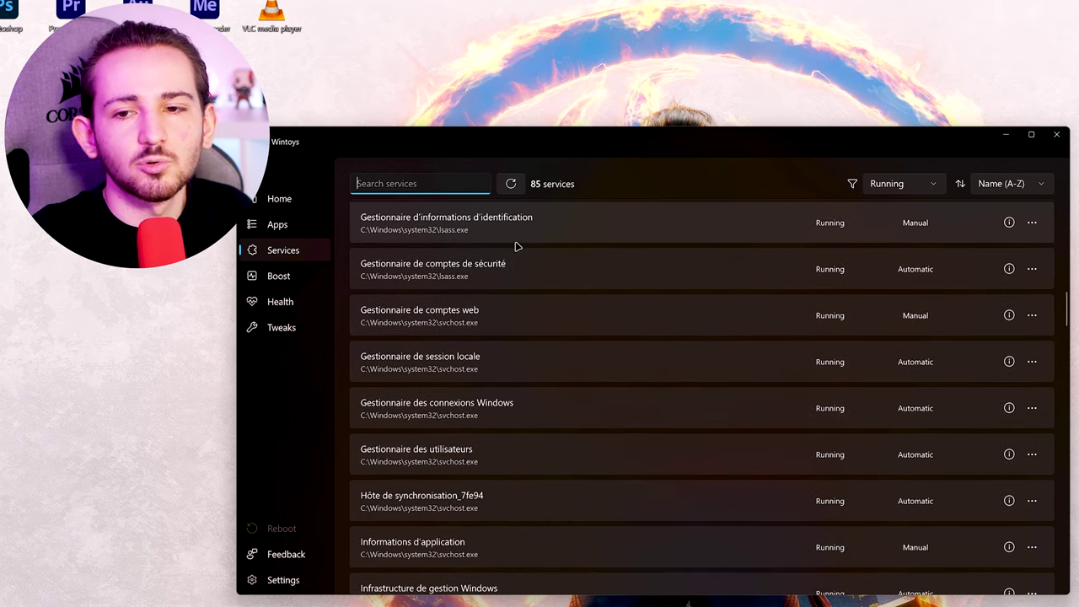
scroll(517, 246, down, 1)
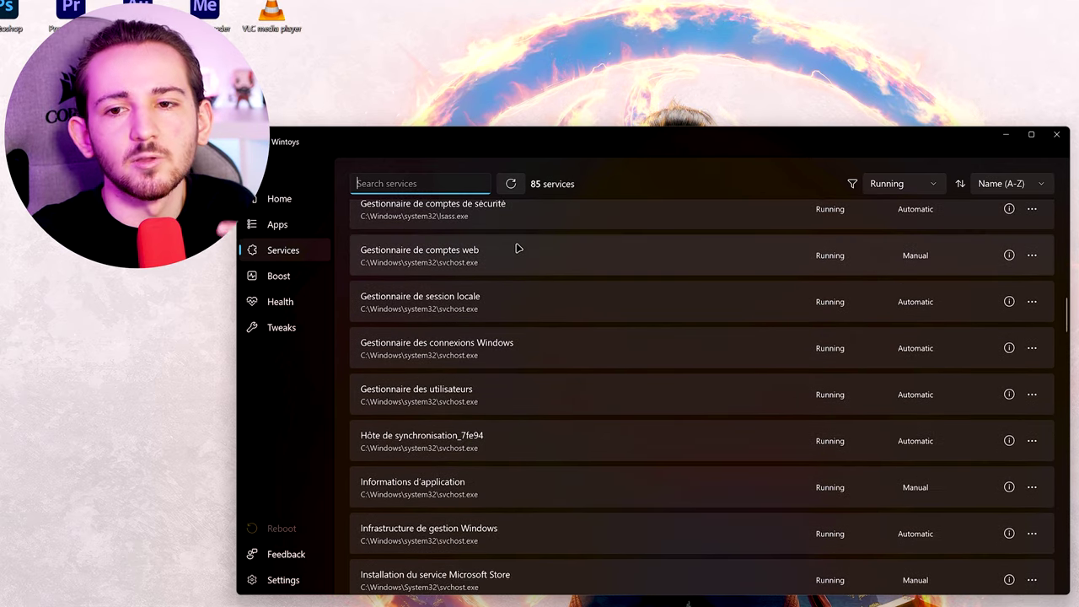
scroll(516, 250, up, 15)
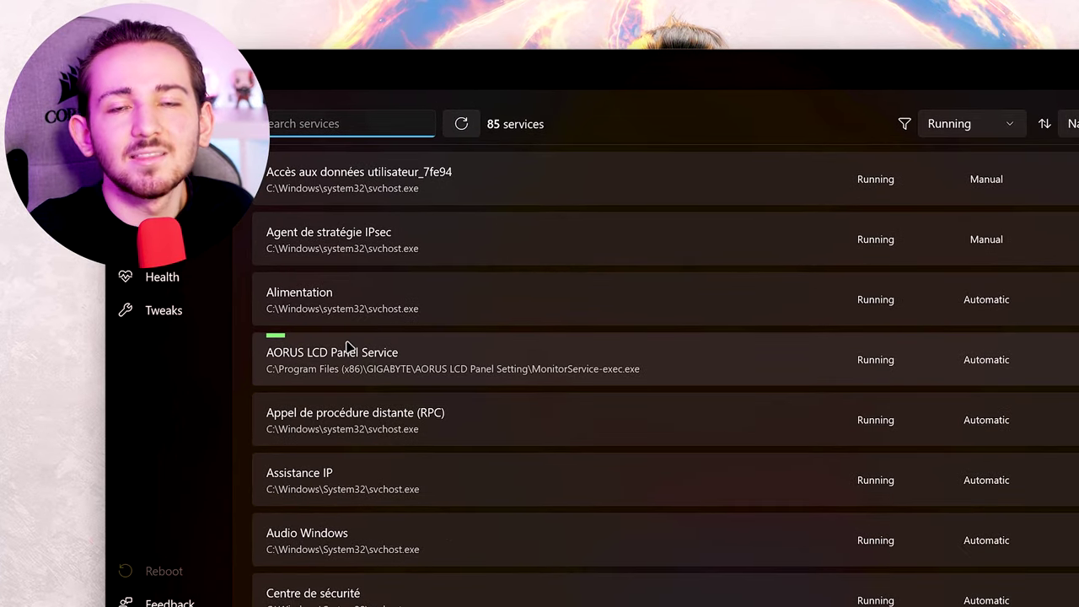
Step: Examine the actions and startup mode options available for AORUS LCD Panel Service without applying any
click(276, 345)
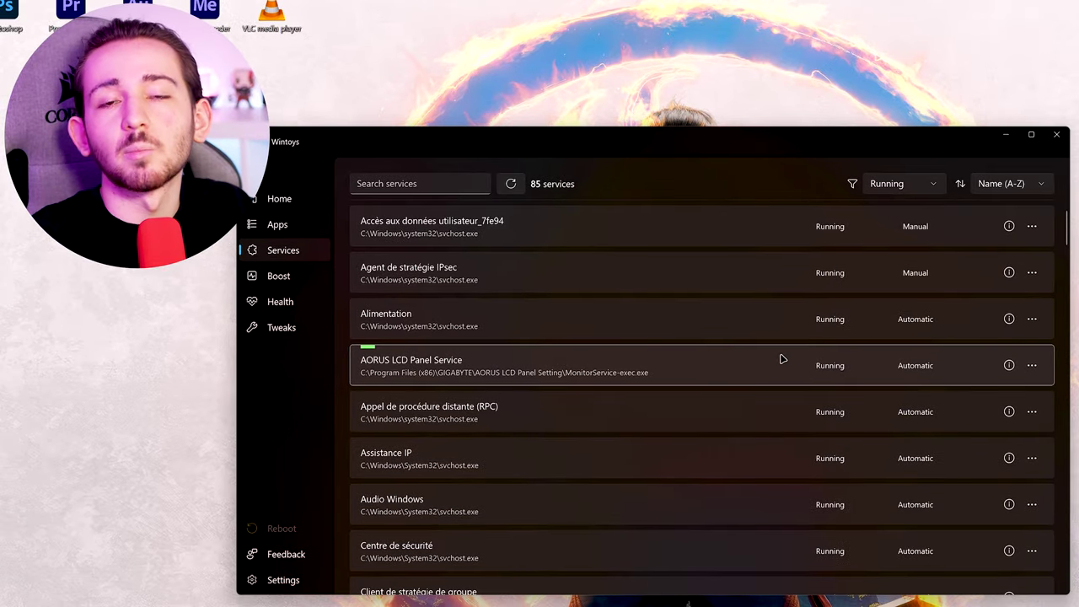
right_click(548, 365)
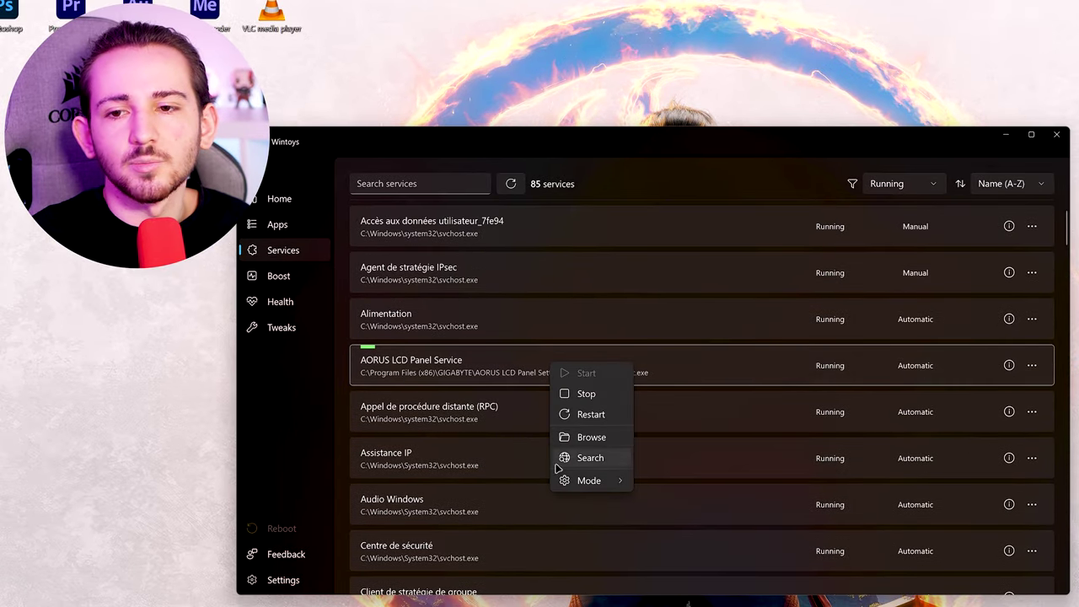
right_click(513, 353)
mouse_move(561, 470)
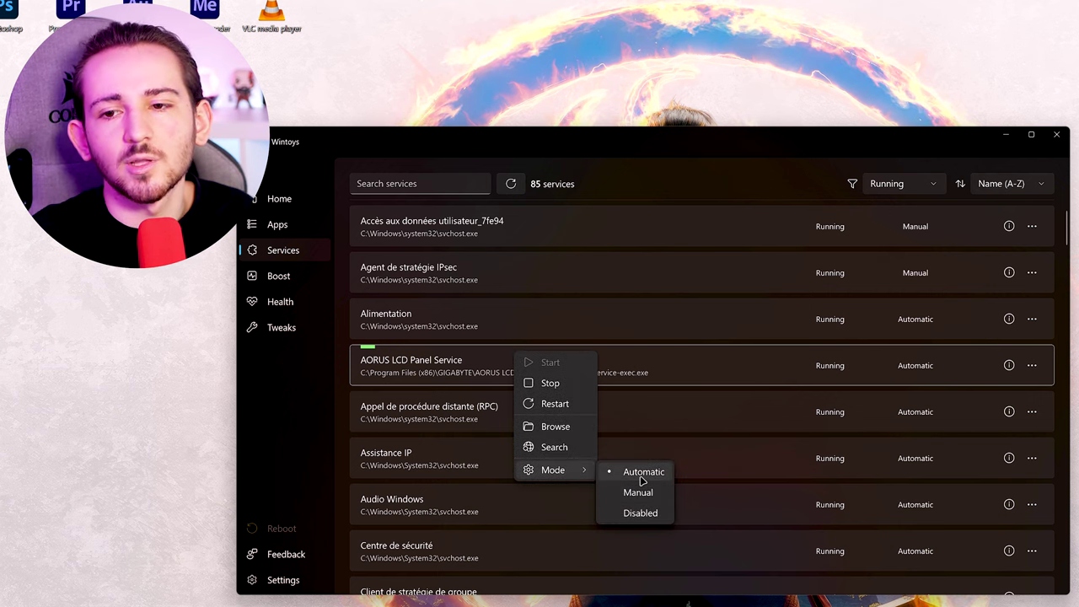
click(672, 360)
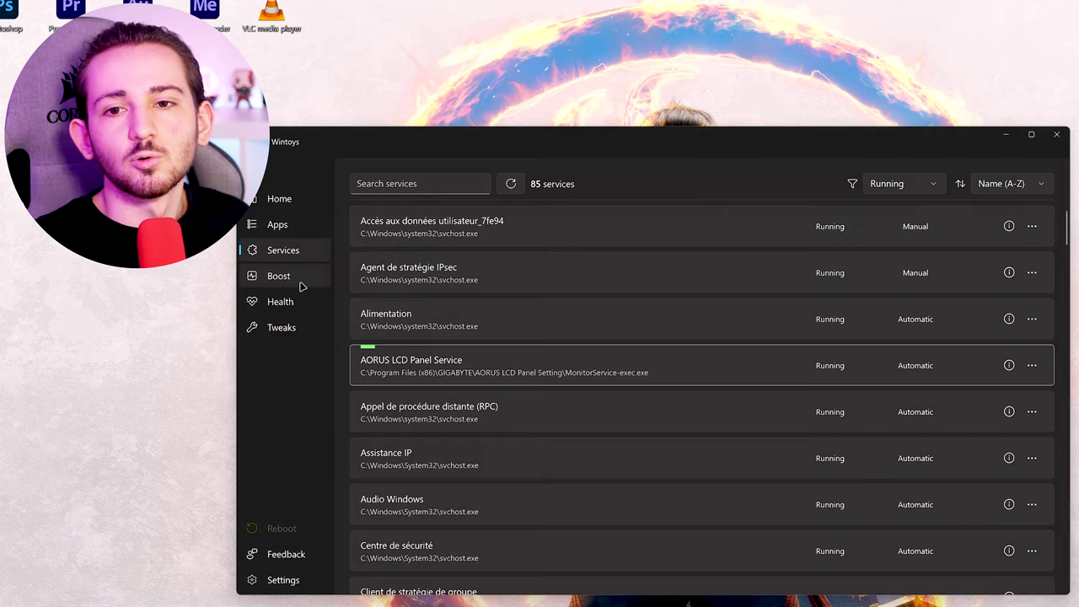
Step: Review the Boost settings and view the Windows power plans linked to Ultimate Performance Power Plan, then close that window
click(278, 275)
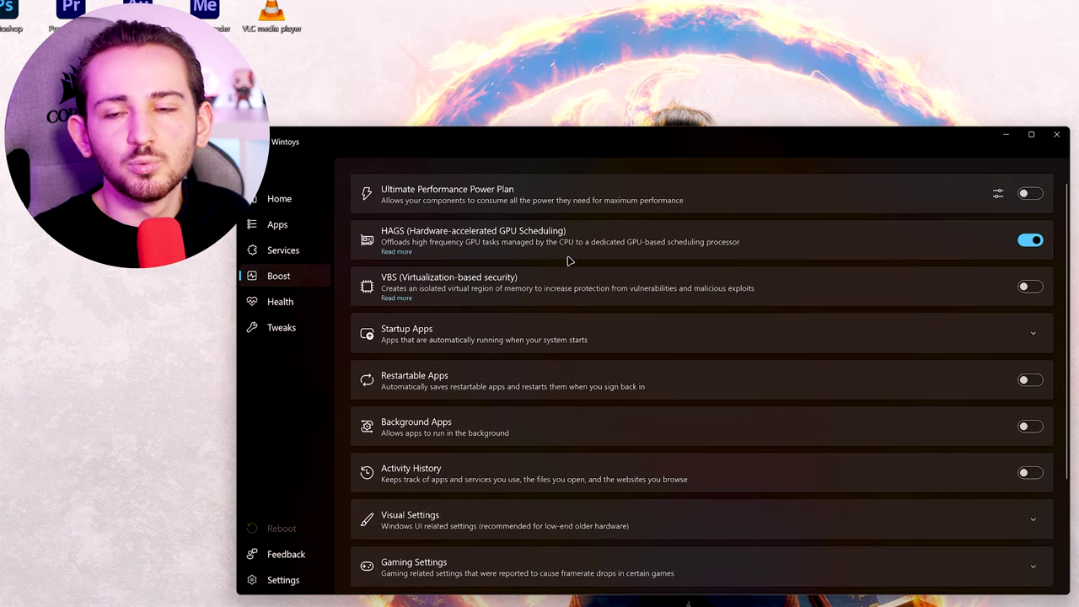
scroll(674, 332, down, 3)
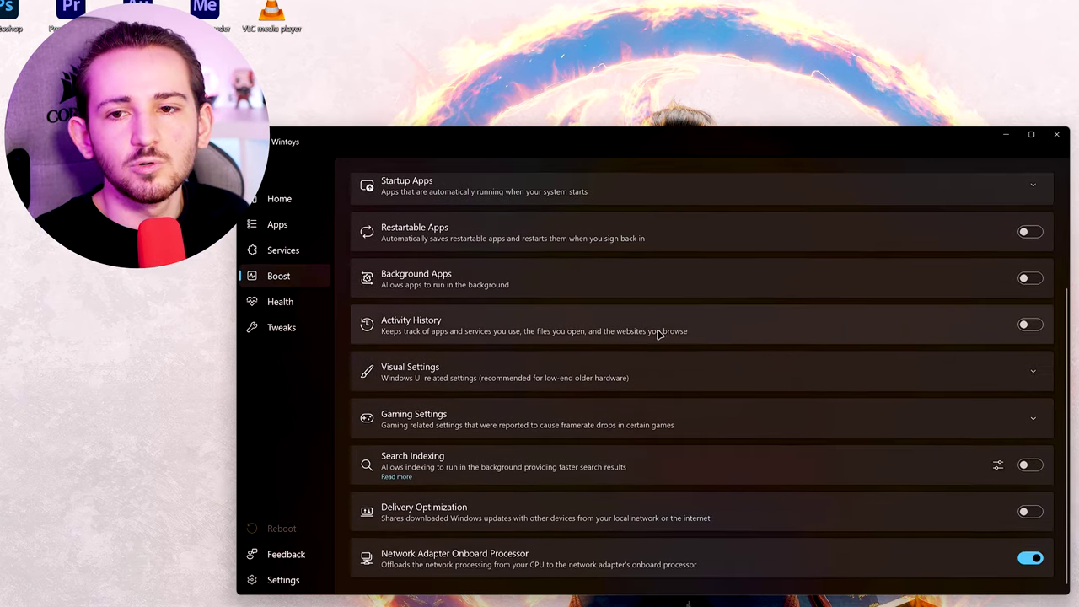
scroll(639, 352, up, 3)
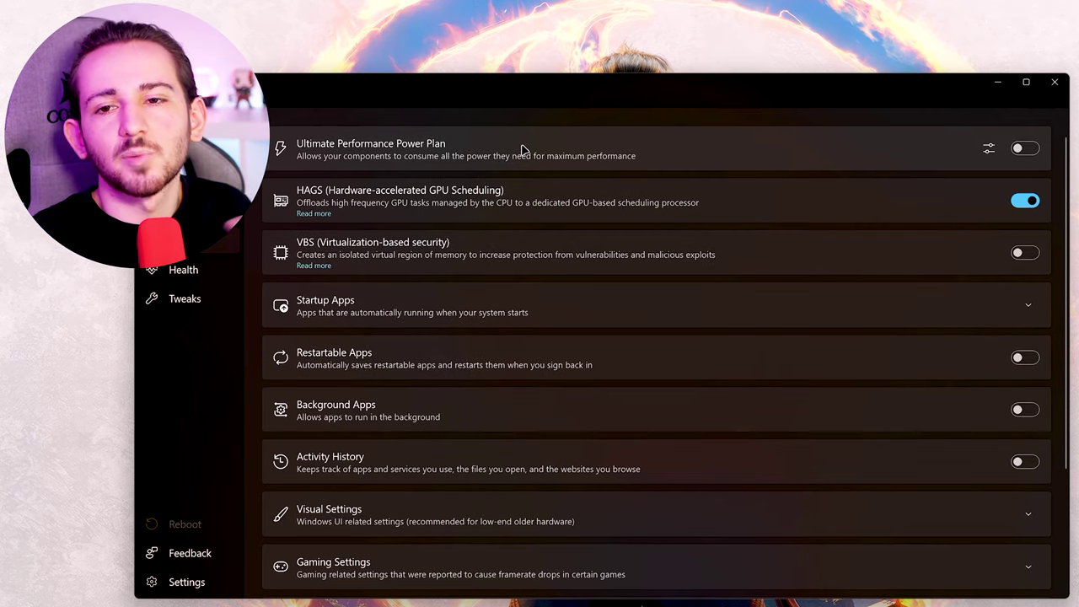
click(988, 150)
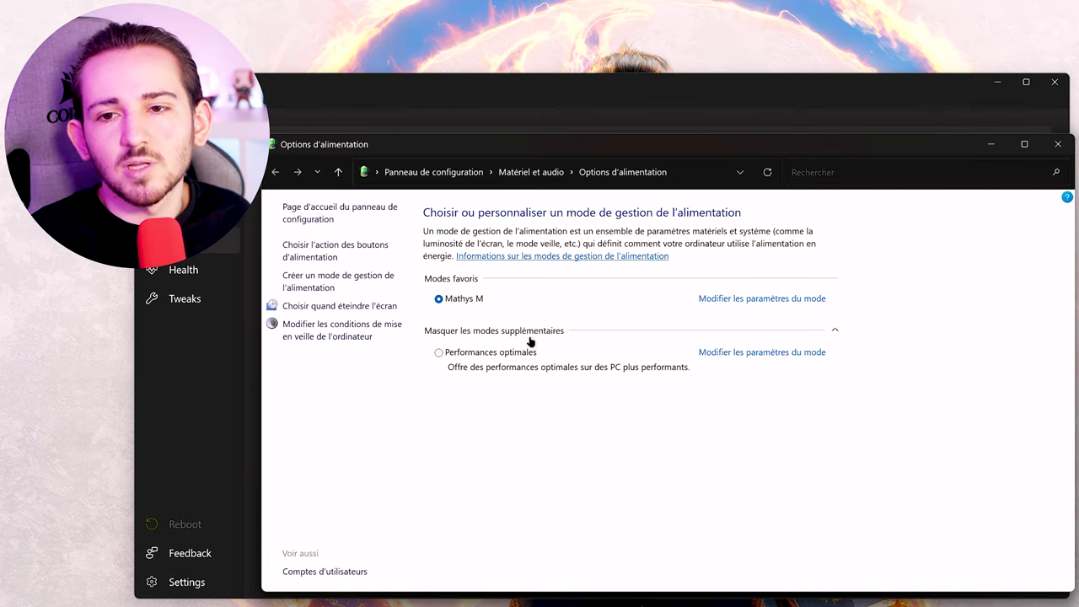
click(1056, 150)
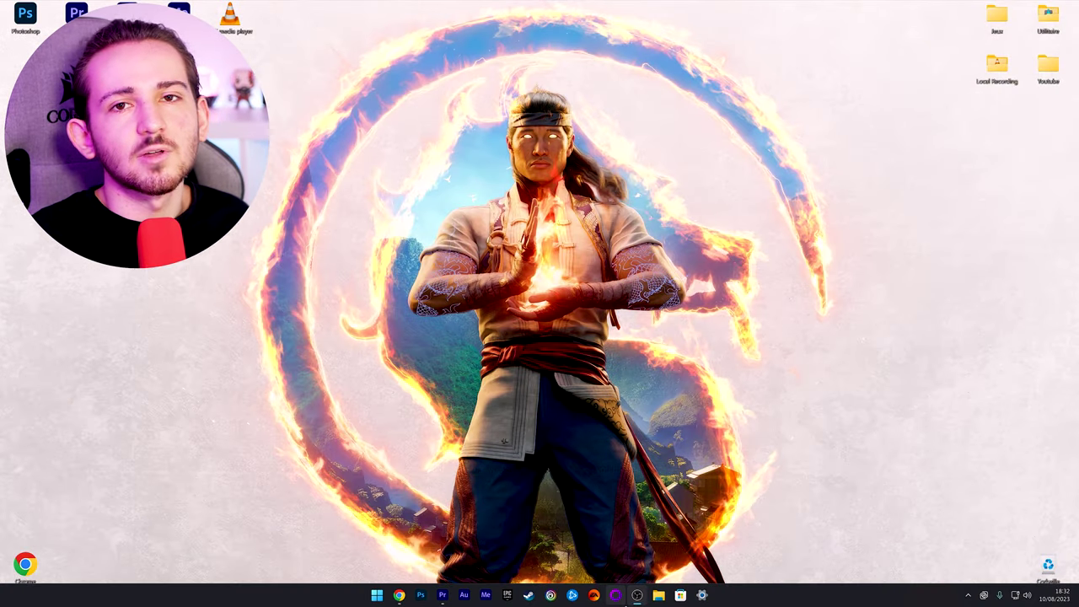
Step: In the Windows Settings app's default graphics settings, turn hardware-accelerated GPU scheduling off and back on
click(702, 595)
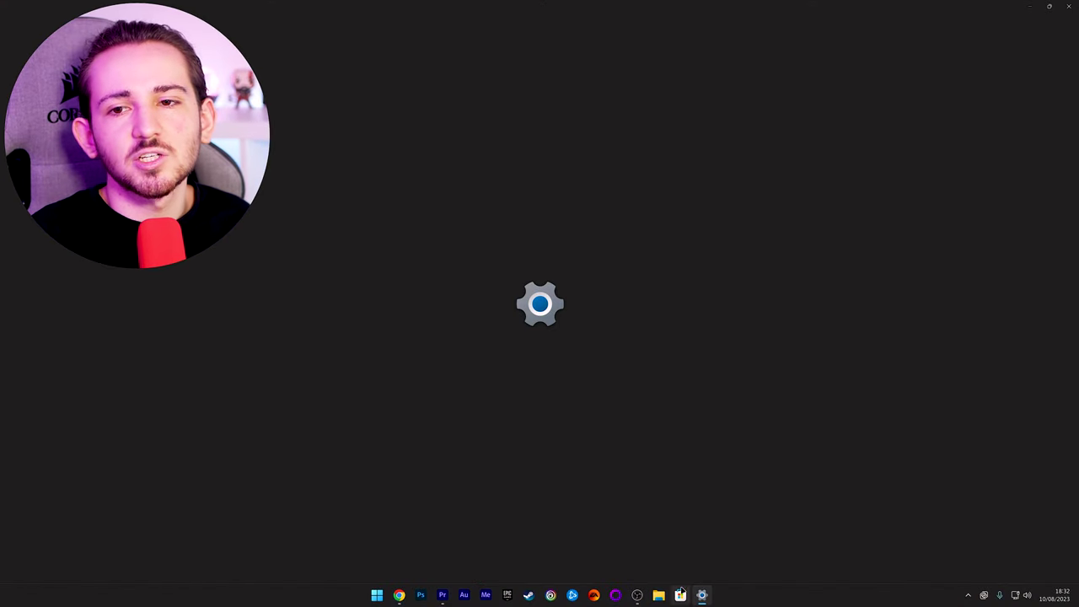
click(421, 127)
scroll(489, 498, down, 2)
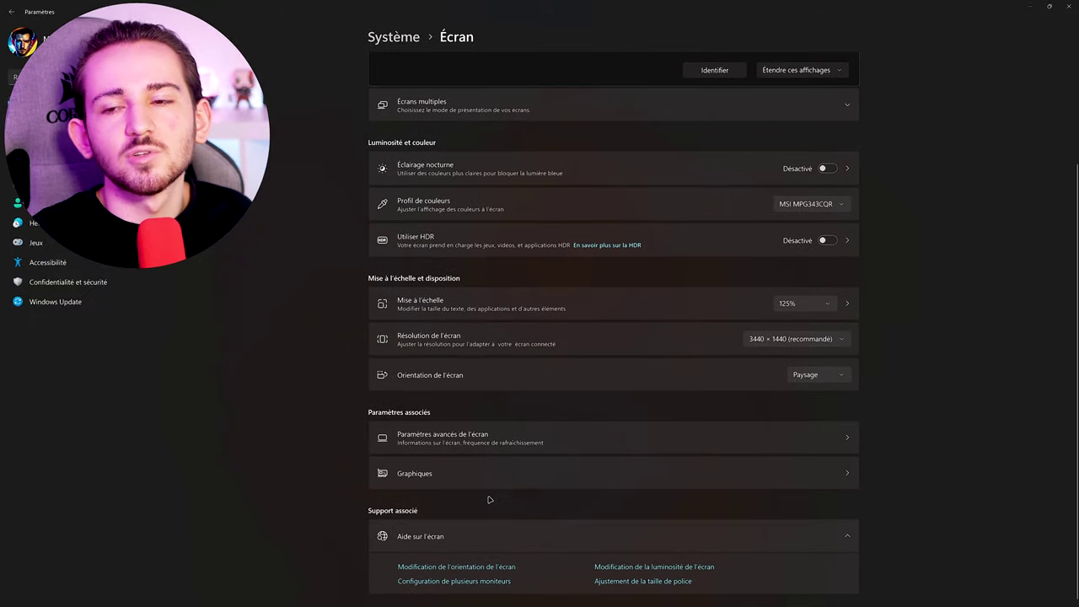
click(475, 472)
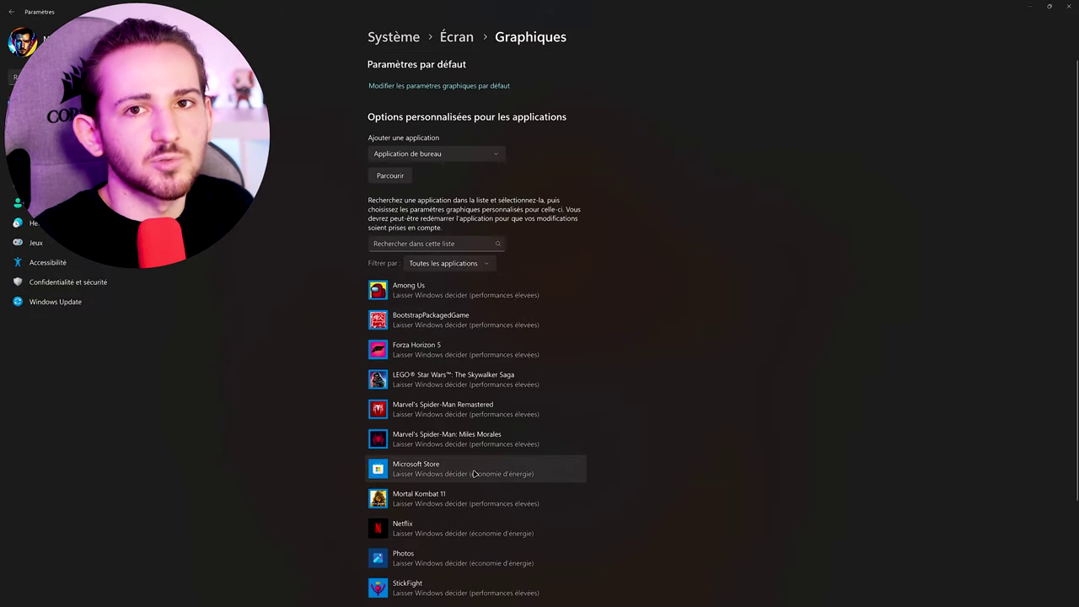
click(459, 86)
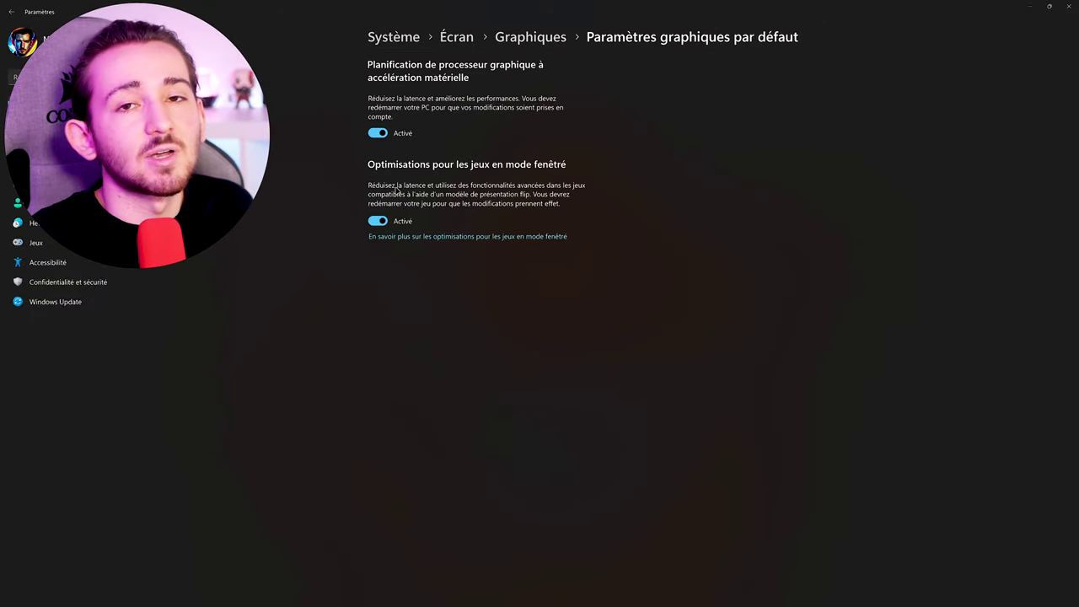
click(378, 133)
click(374, 135)
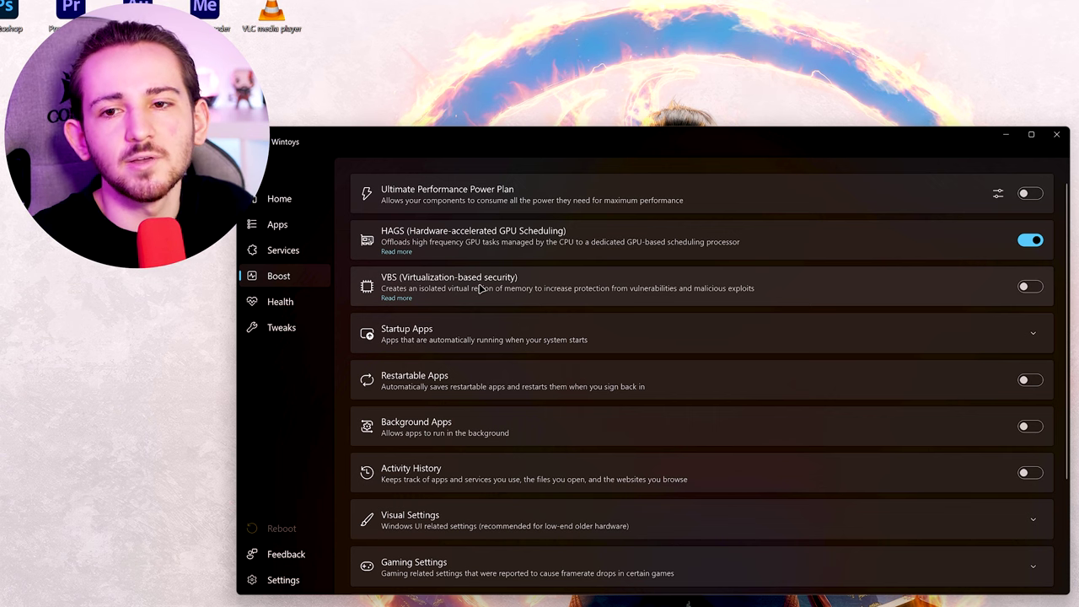
Step: Disable AdobeAAMUpdater-1.0 and toggle GoXLR Control Panel Autostart among the Startup Apps, then collapse the section
click(619, 329)
scroll(597, 340, down, 2)
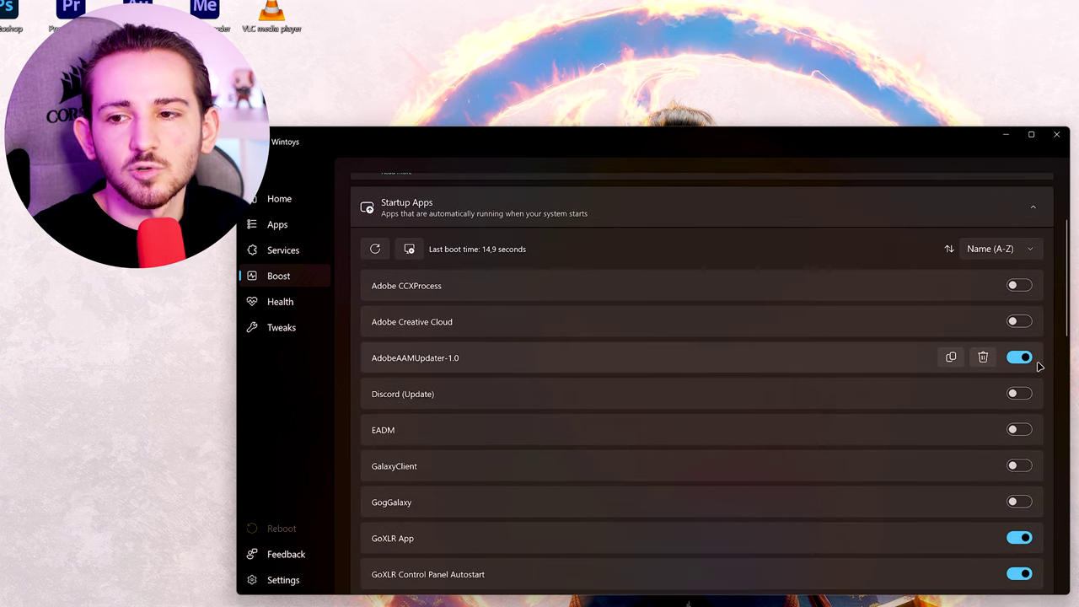
scroll(703, 380, down, 3)
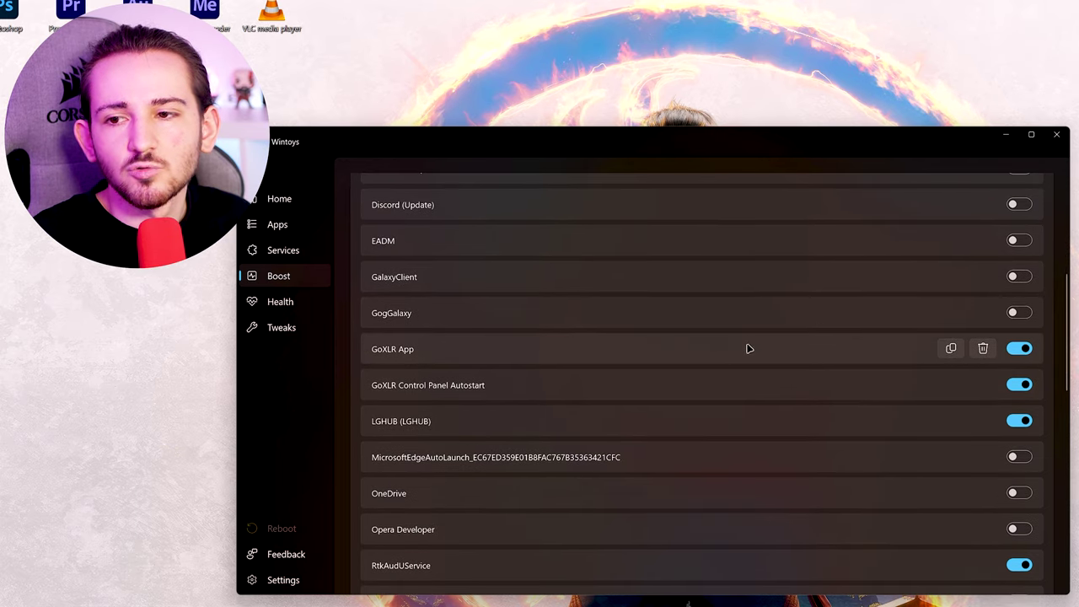
scroll(717, 374, down, 1)
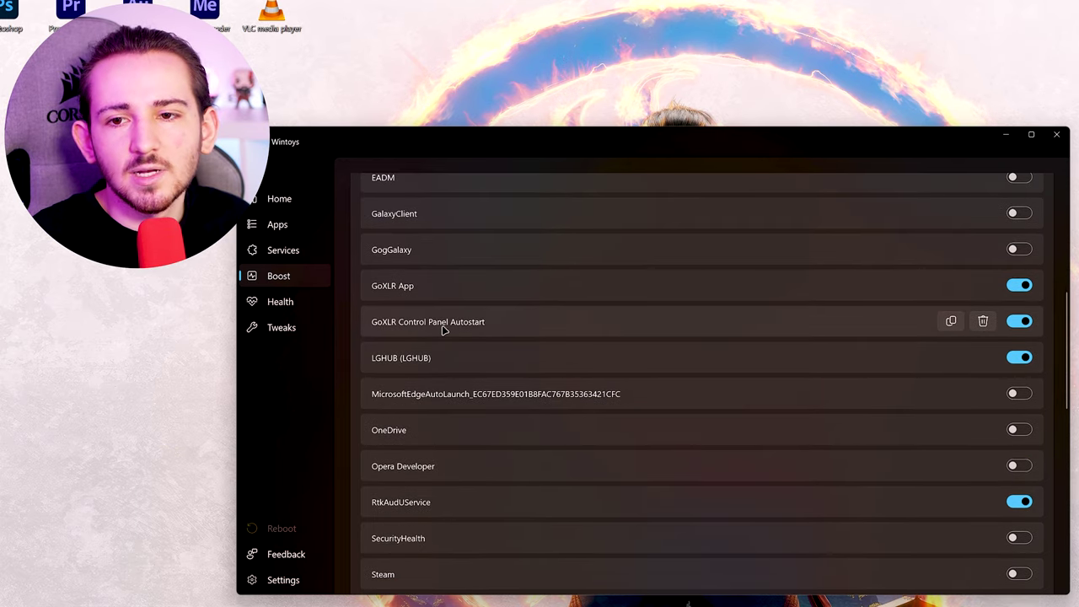
click(1008, 322)
scroll(681, 400, up, 6)
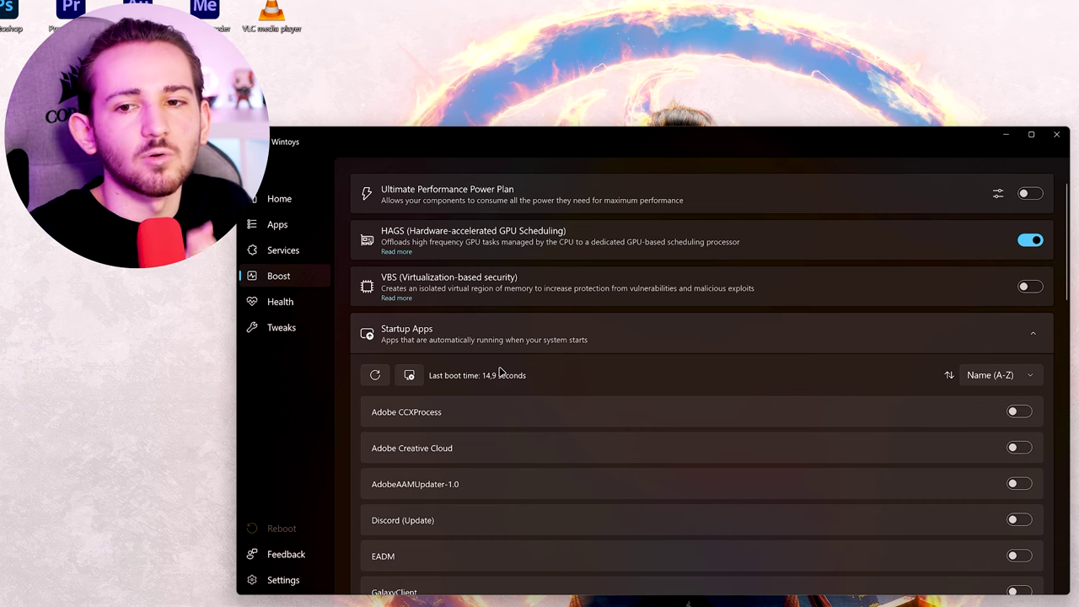
click(545, 330)
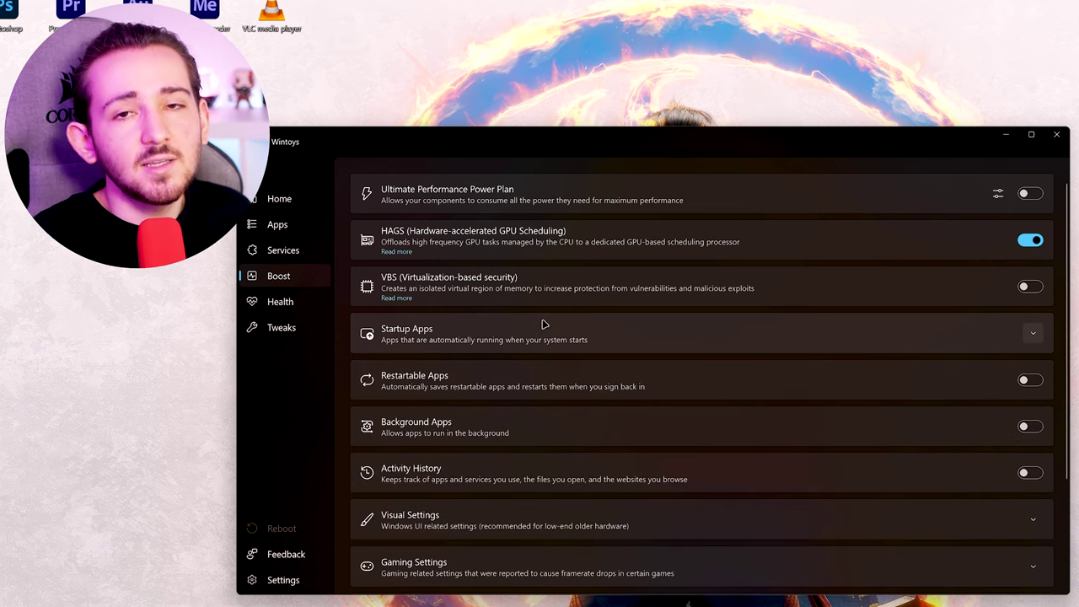
Step: Read the web article on restartable apps, highlighting the passages about automatic restart at sign-in and longer startup time
scroll(489, 321, down, 1)
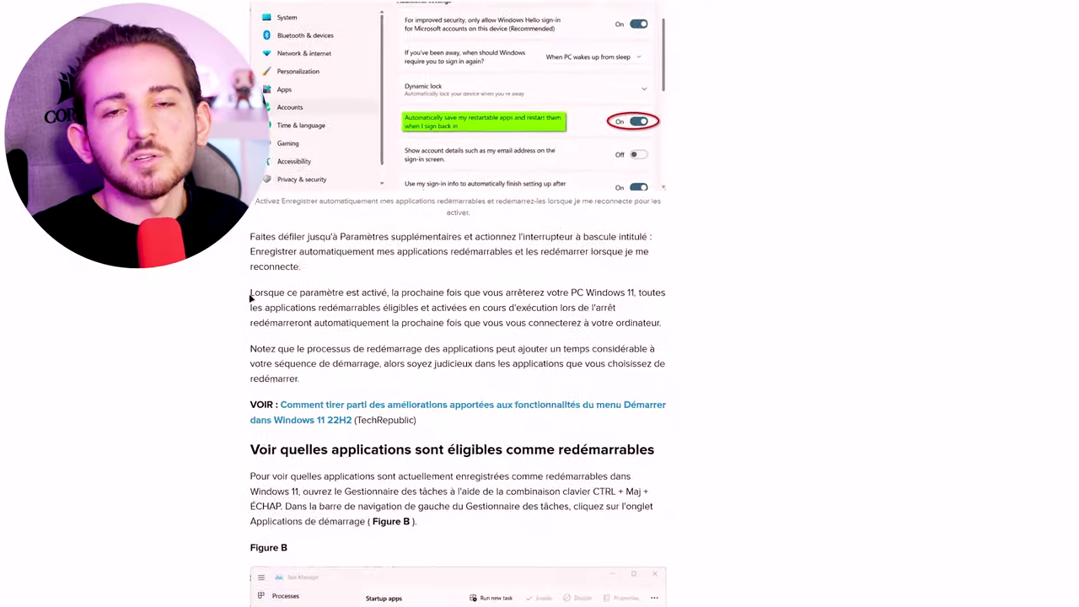
drag(253, 297, 509, 297)
drag(638, 271, 843, 318)
click(842, 318)
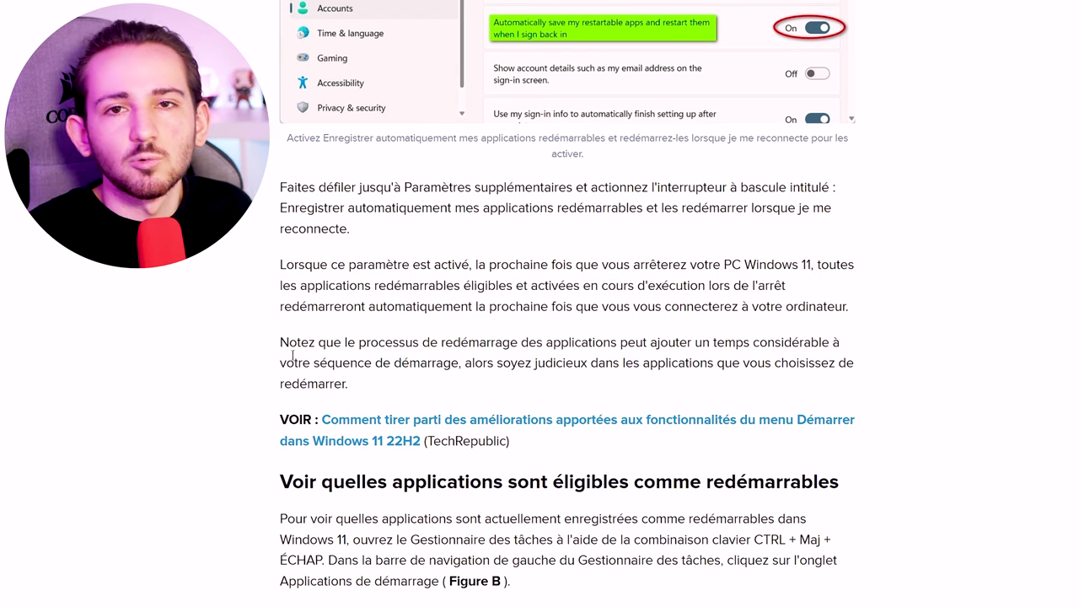
drag(289, 342, 802, 362)
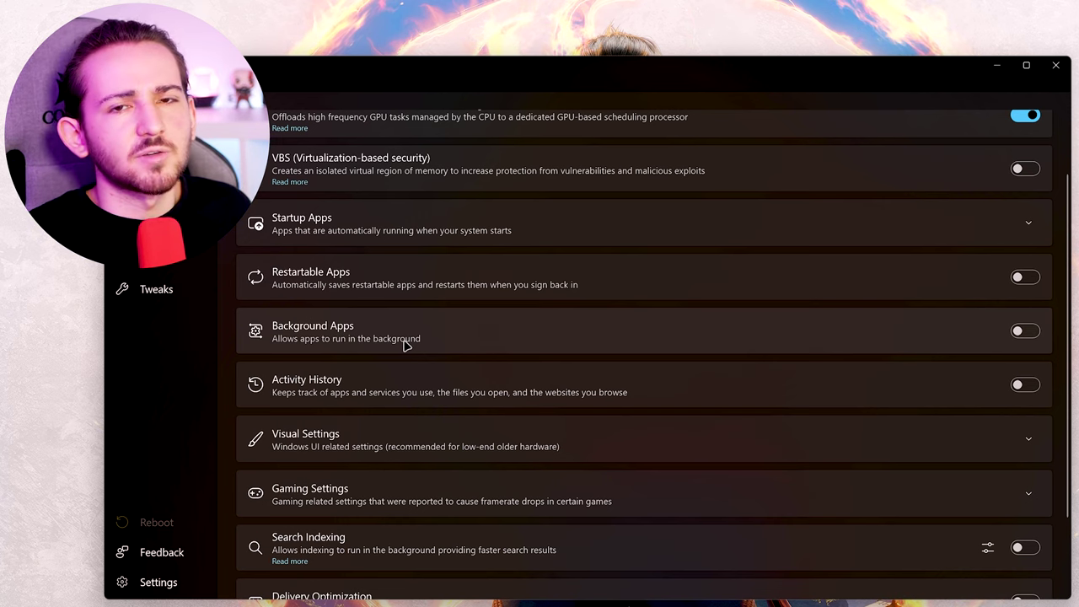
Step: Look over the Boost settings around Activity History and view the Start menu's recommendations, then close the menu
scroll(404, 345, down, 2)
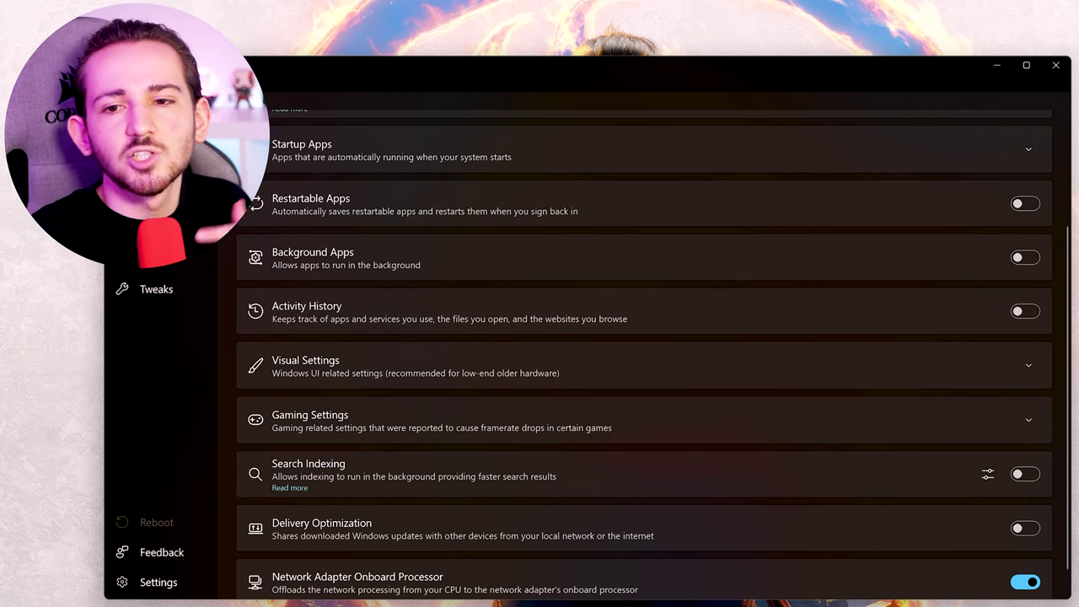
key(super)
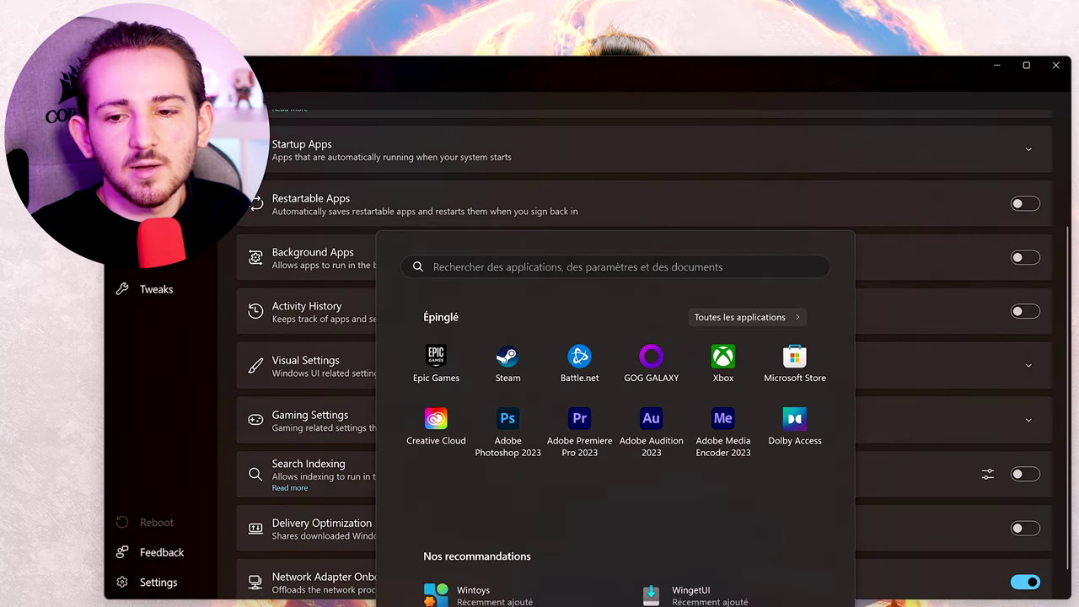
key(super)
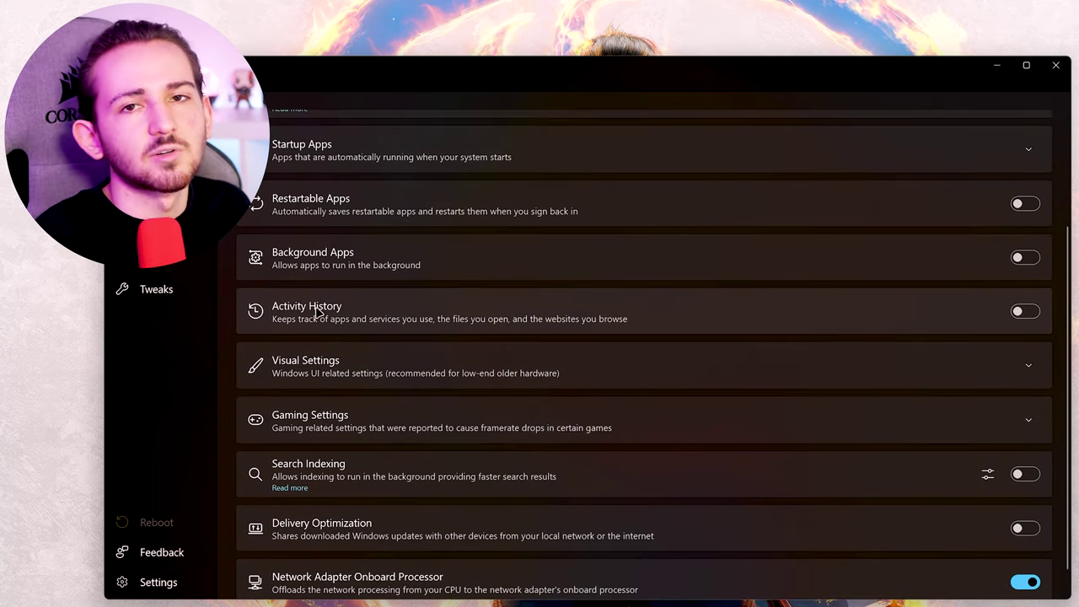
Step: Expand the Visual Settings in Boost and switch Transparency off and back on
click(396, 366)
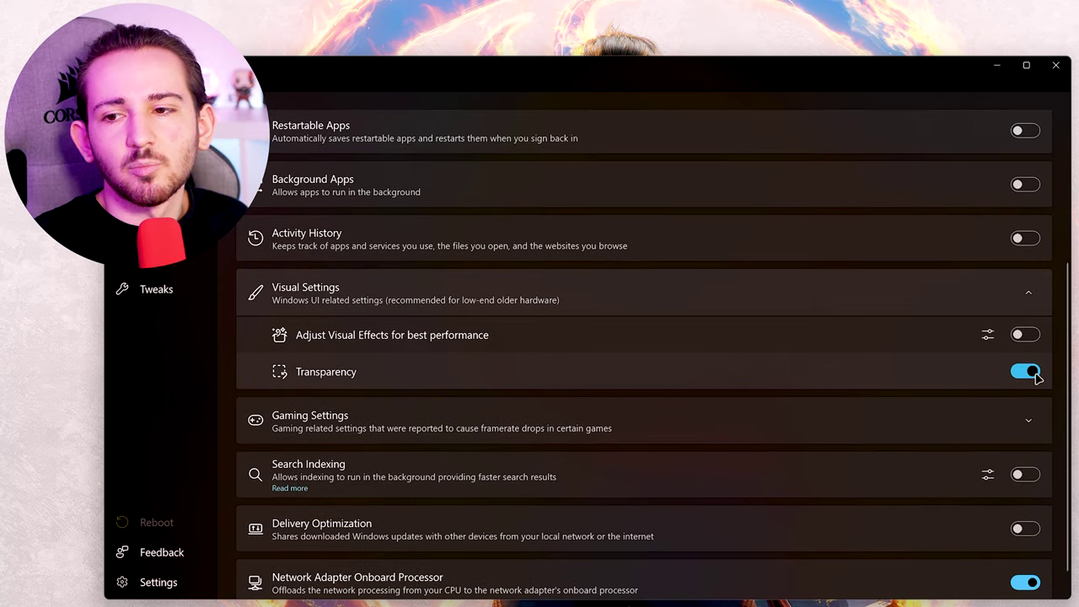
click(1028, 373)
click(1031, 373)
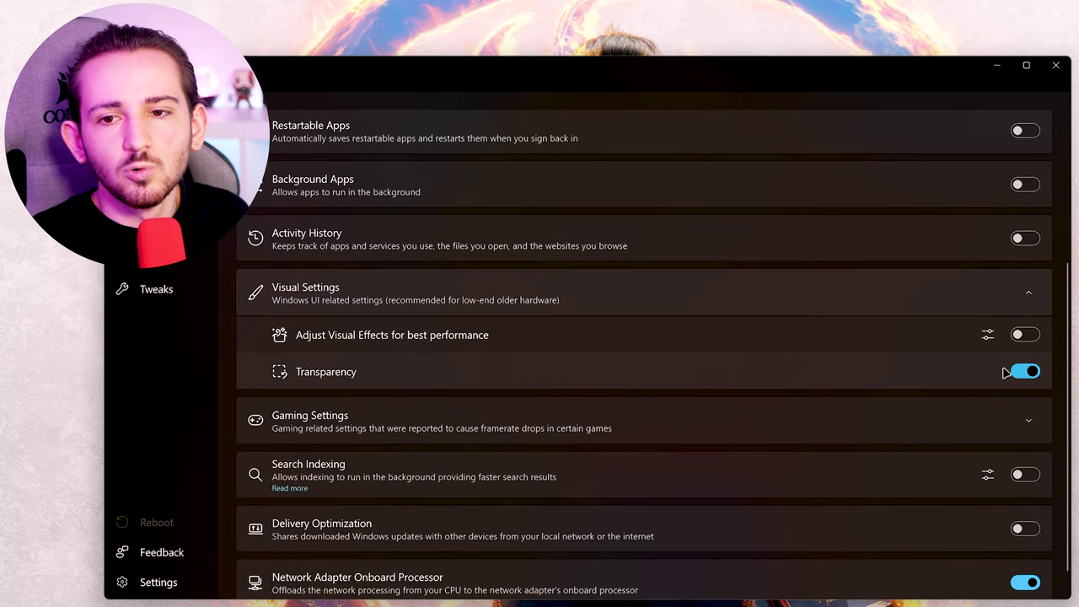
Step: Review the visual effects in the Windows performance options dialog, then close it and collapse Visual Settings
click(987, 335)
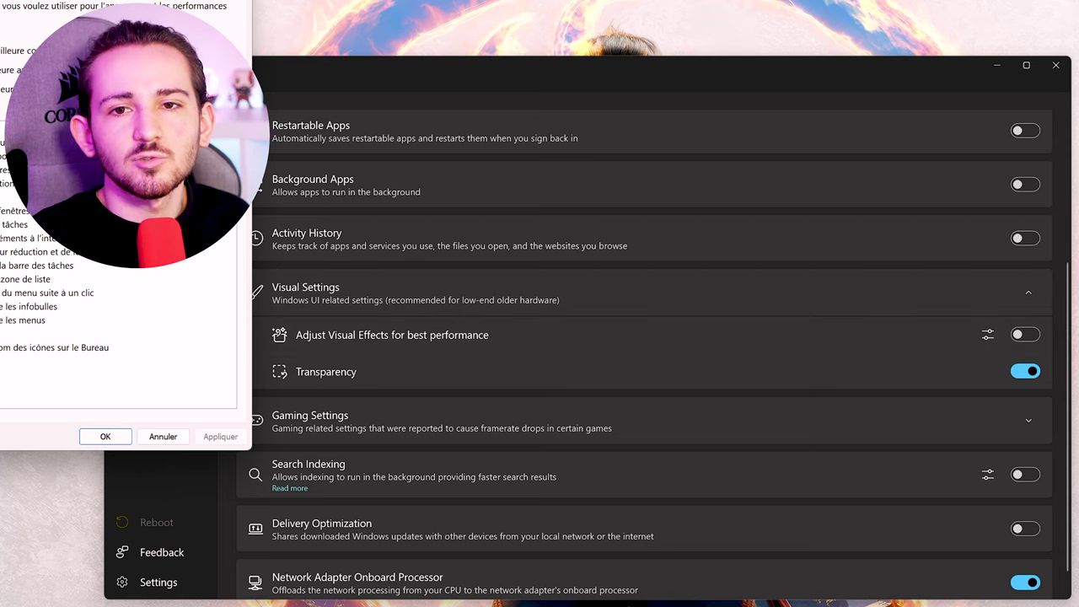
drag(75, 2, 507, 74)
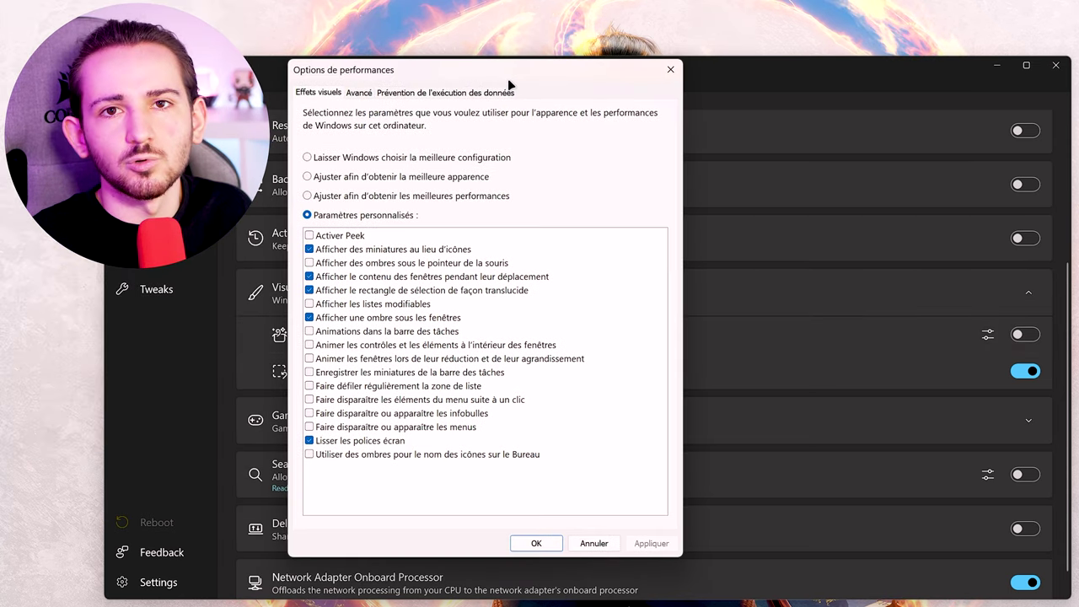
key(Escape)
click(527, 296)
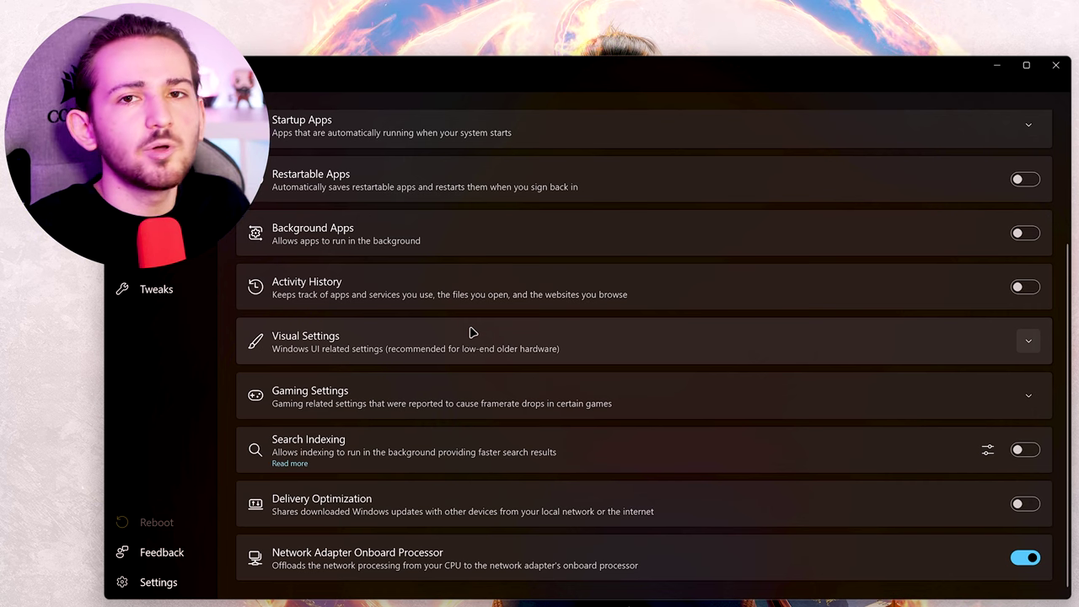
Step: Review the Gaming Settings options and collapse them, then open the Windows settings page for Search Indexing
click(383, 396)
scroll(384, 445, down, 1)
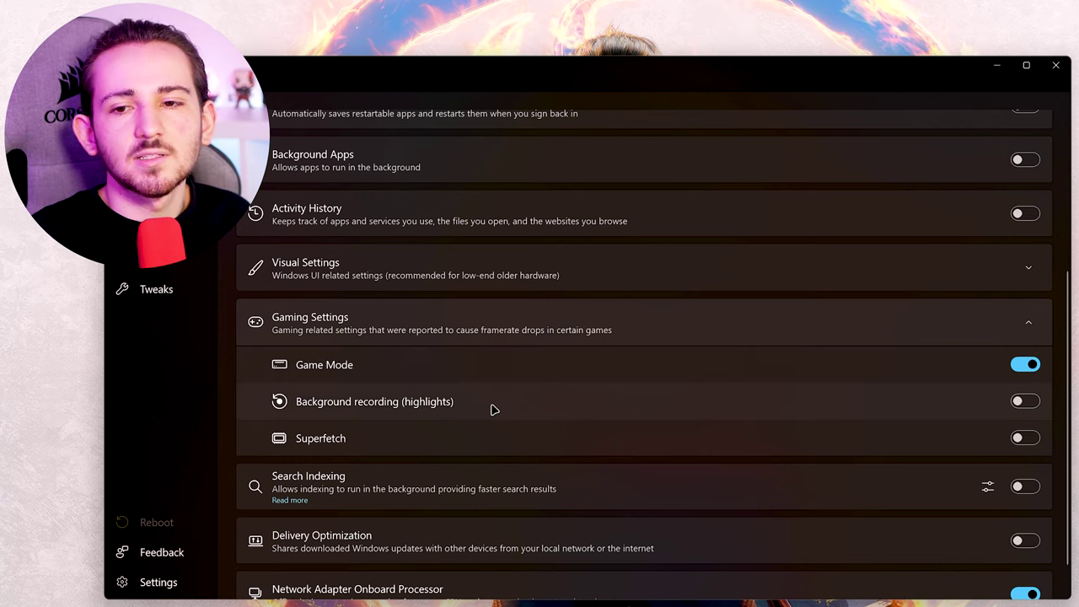
click(452, 333)
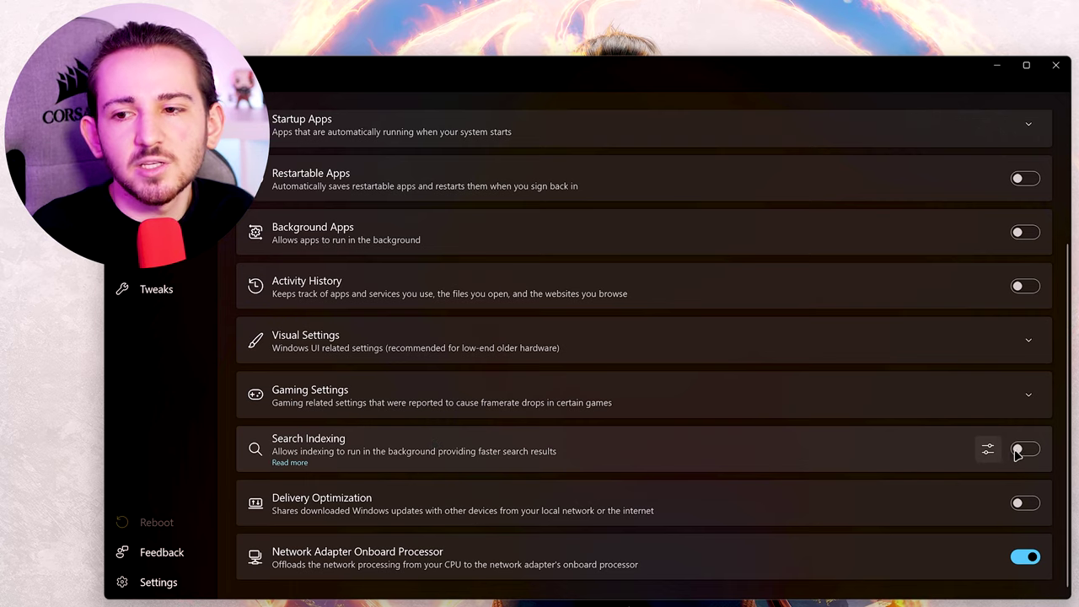
click(987, 449)
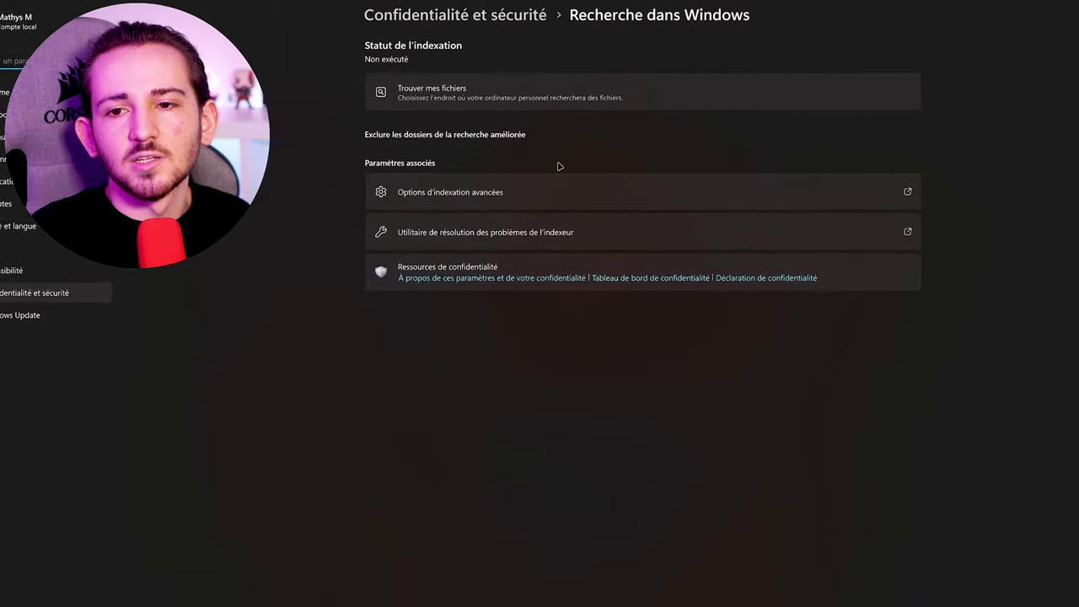
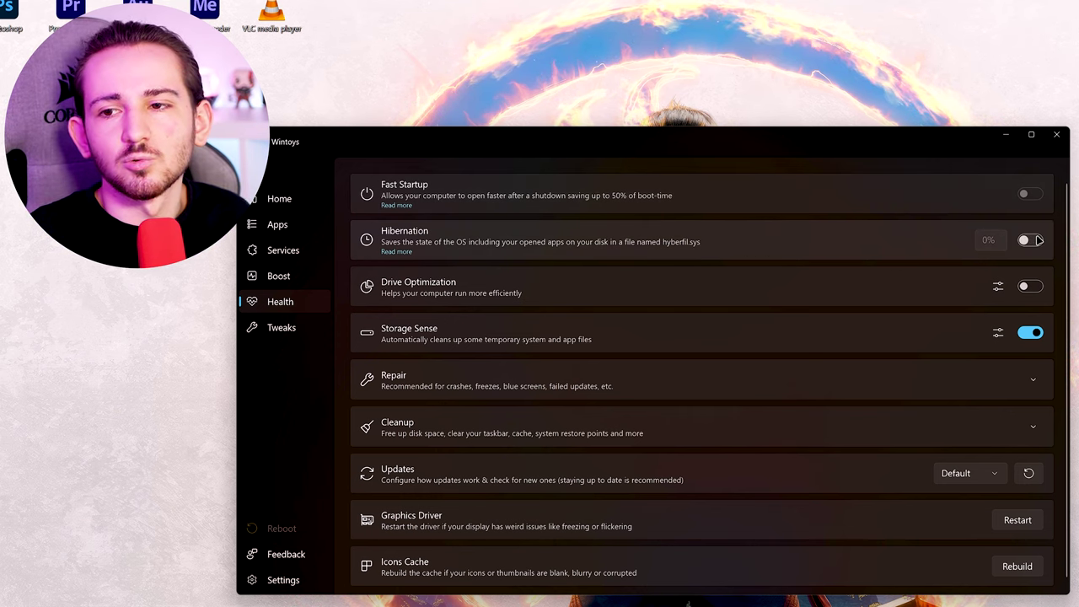
Step: View the drive list in the Drive Optimization dialog and close it, then open the Storage Sense settings
click(998, 283)
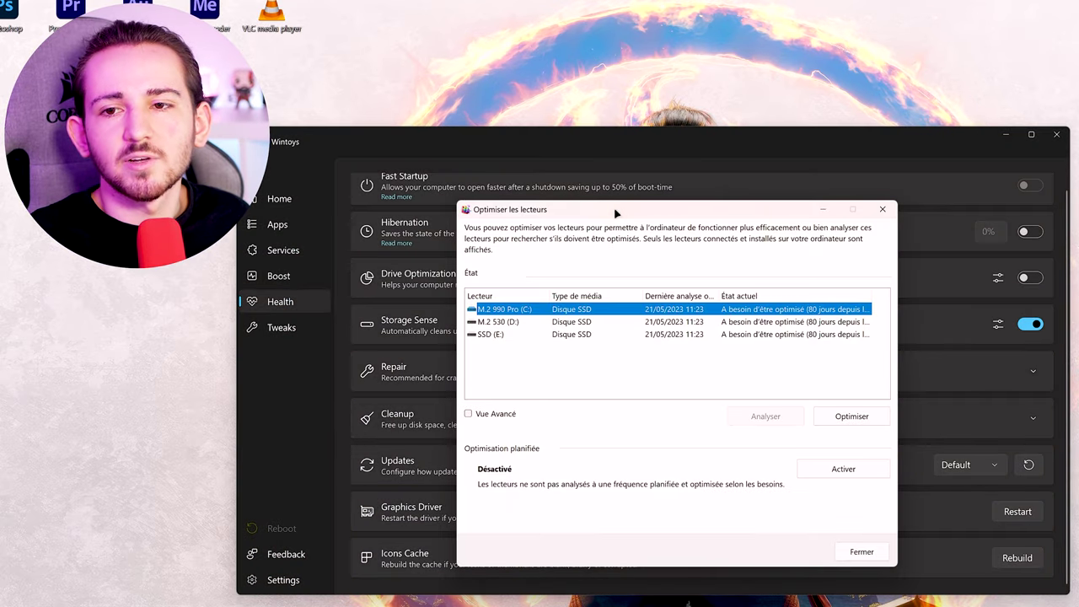
drag(616, 213, 544, 194)
click(811, 193)
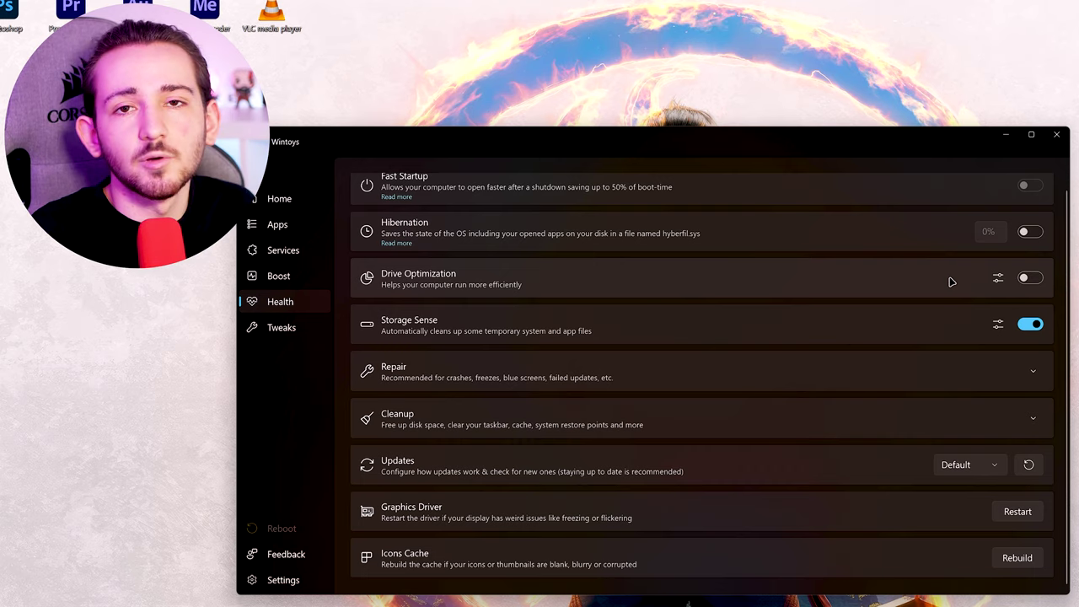
click(998, 279)
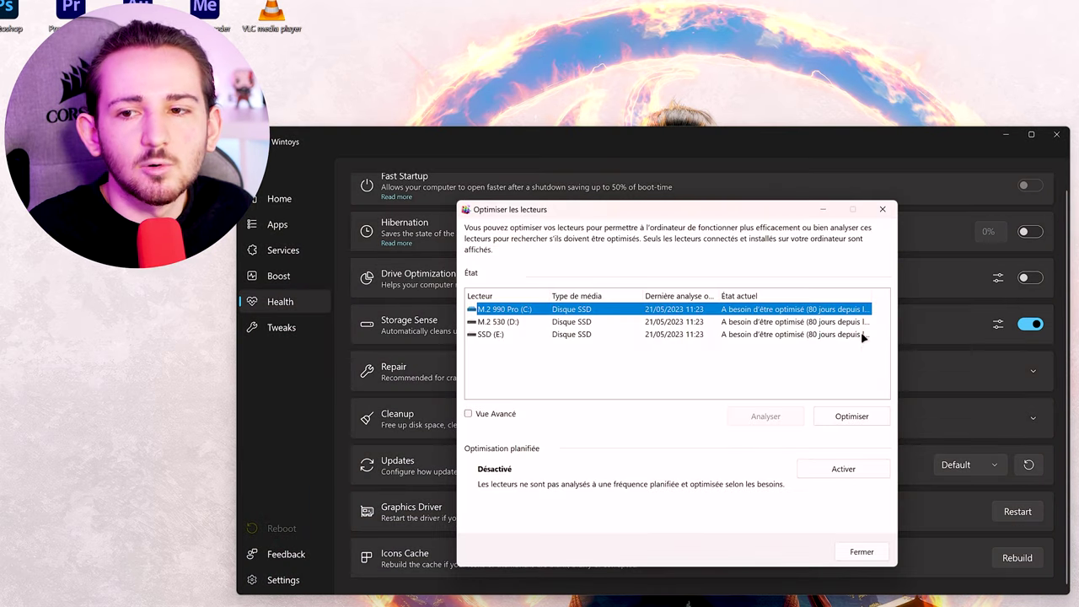
click(881, 210)
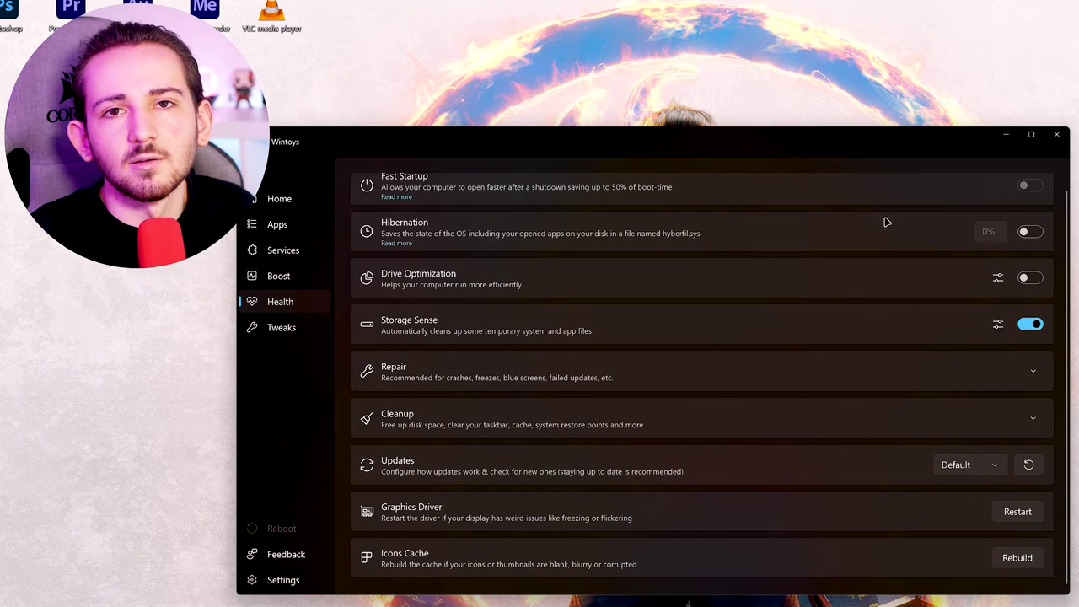
click(998, 325)
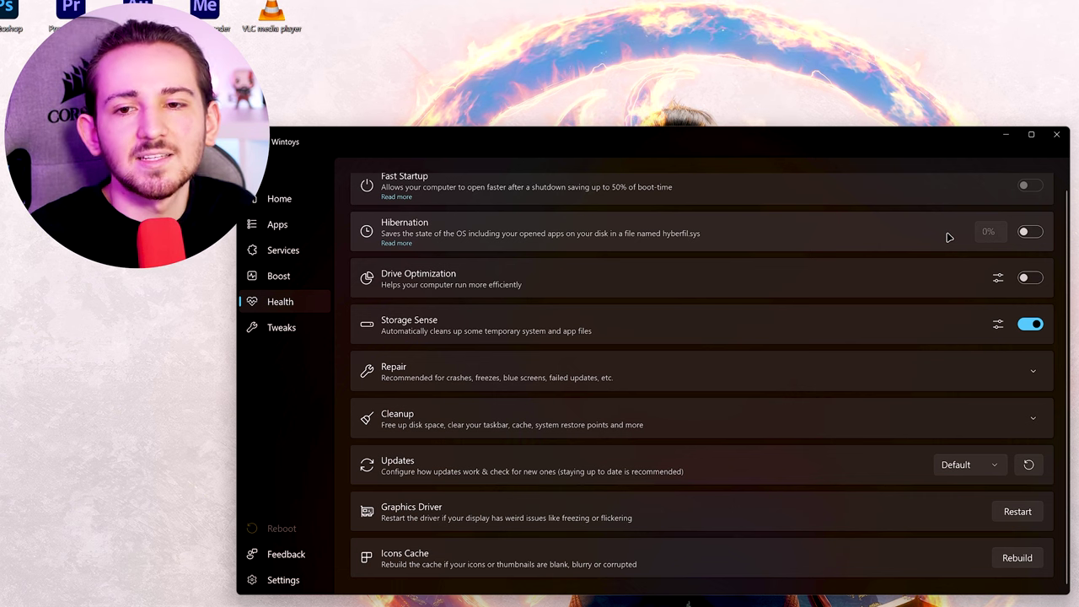
Step: Select CHKDSK and SFC among the Repair tools on the Health page, then clear both and collapse the section
click(506, 375)
scroll(497, 408, down, 1)
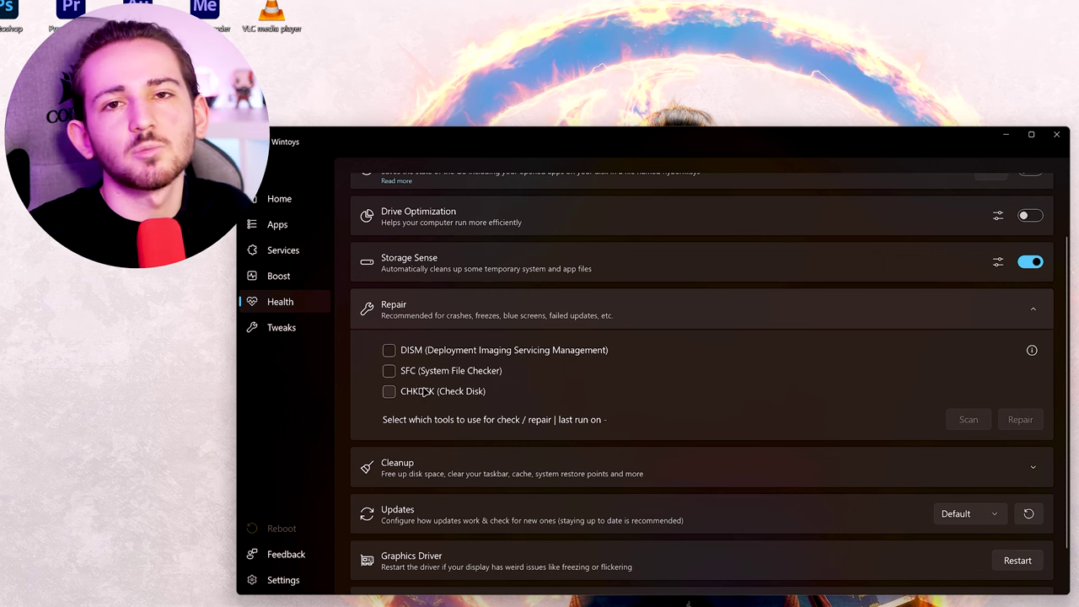
click(438, 395)
click(436, 372)
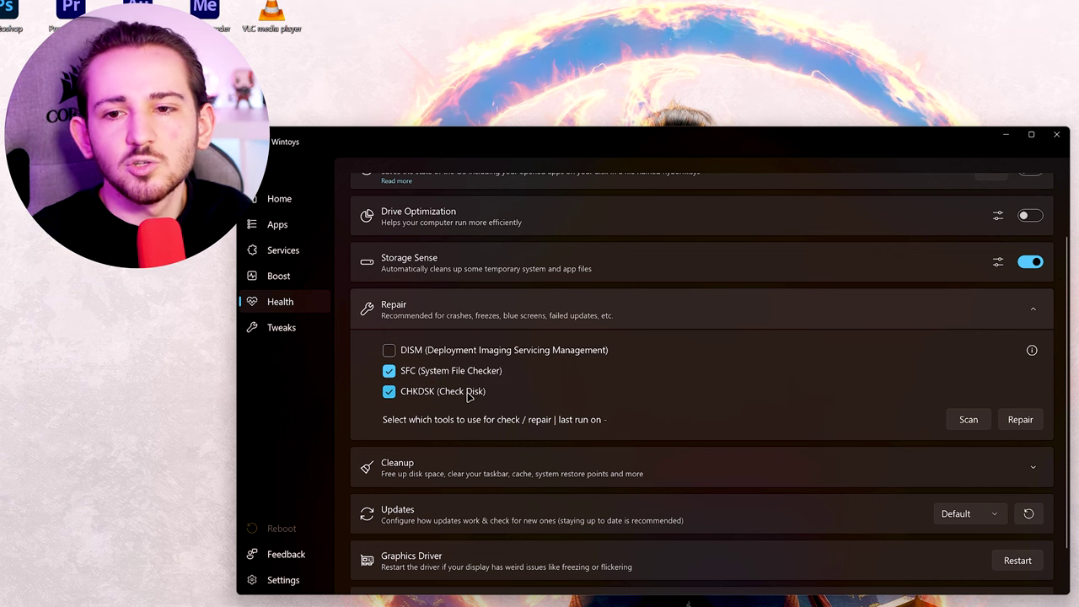
click(410, 391)
click(452, 371)
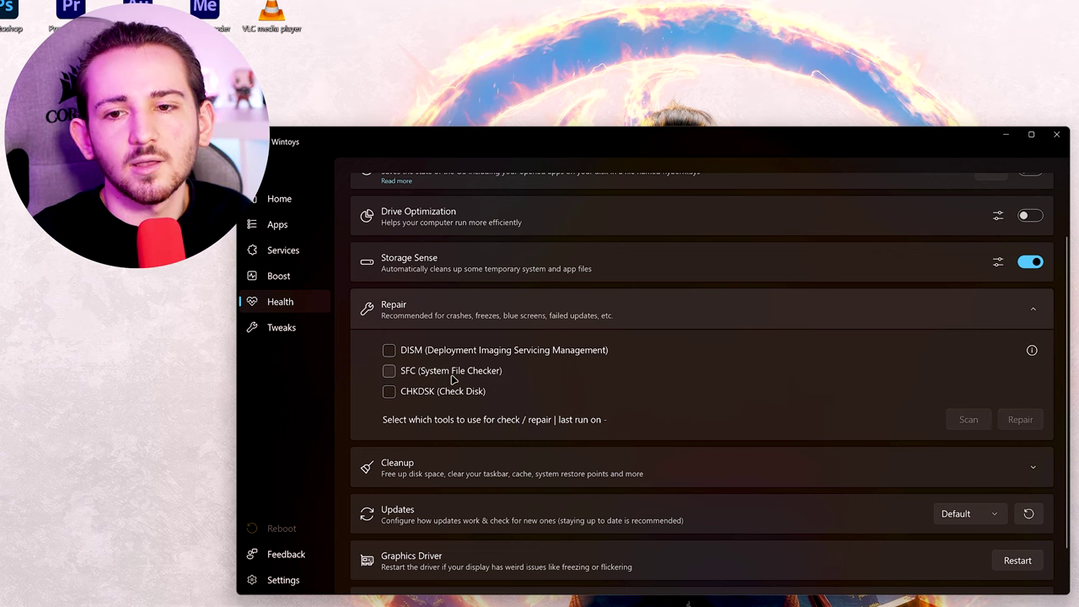
click(540, 319)
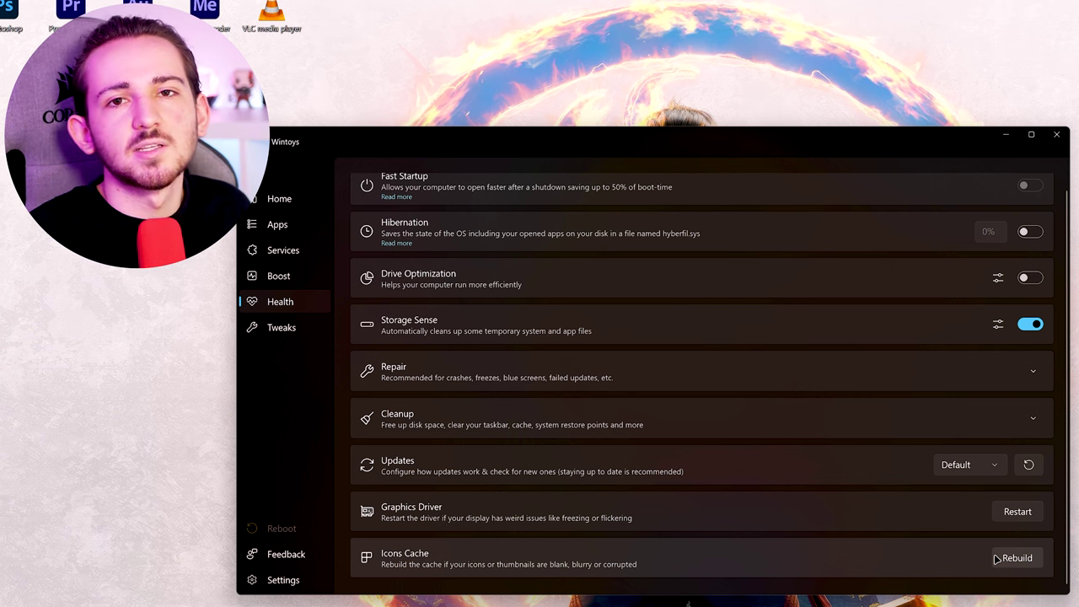
Step: Look over the remaining Health settings, including Updates and Storage Sense, and go to the Tweaks page
scroll(655, 479, up, 1)
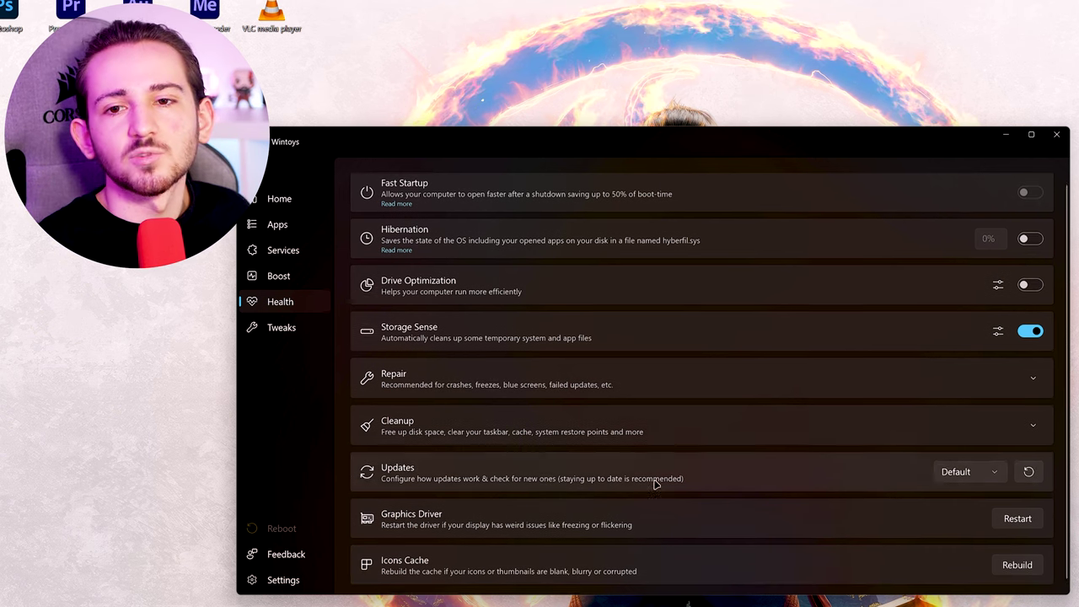
scroll(662, 468, down, 1)
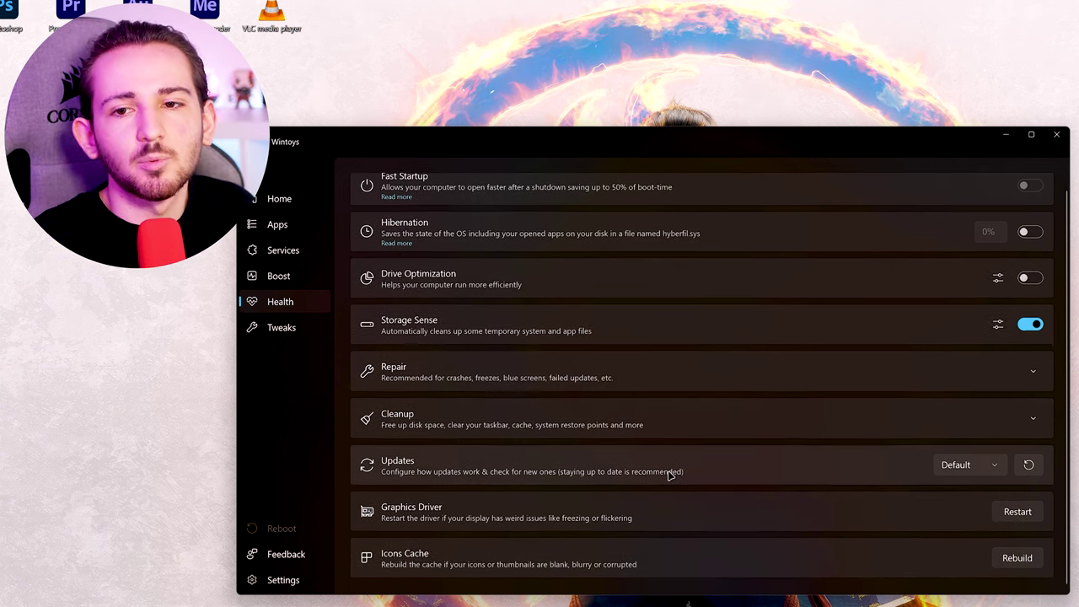
scroll(623, 387, up, 1)
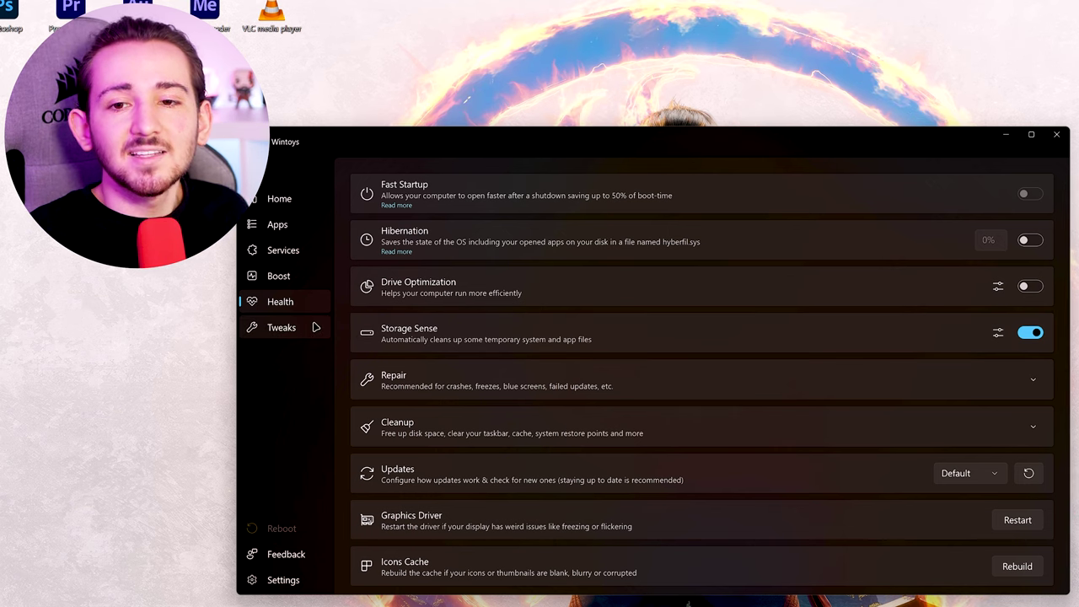
click(313, 327)
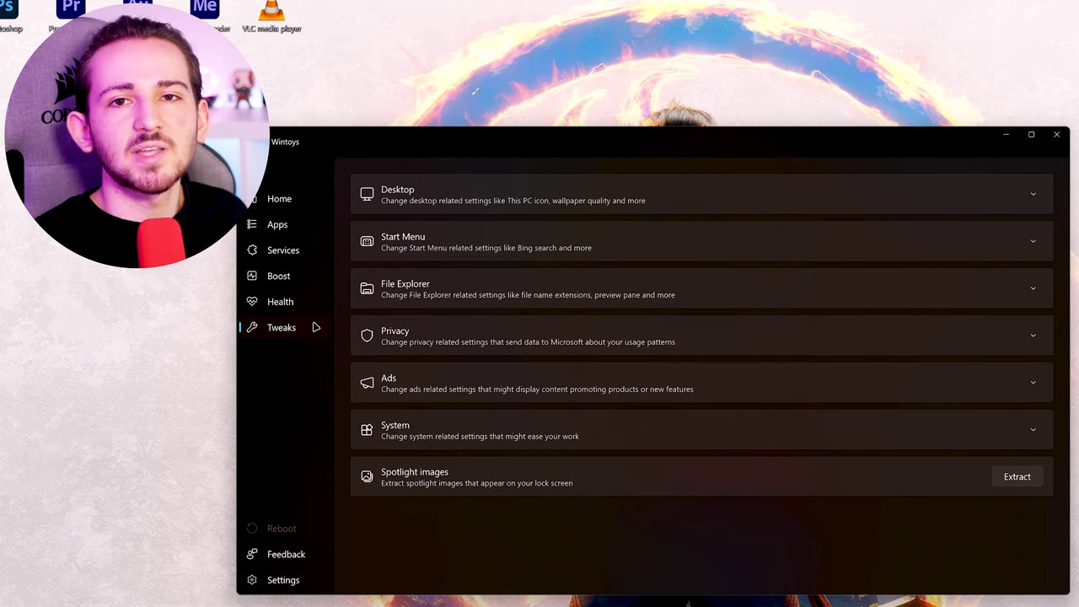
click(280, 301)
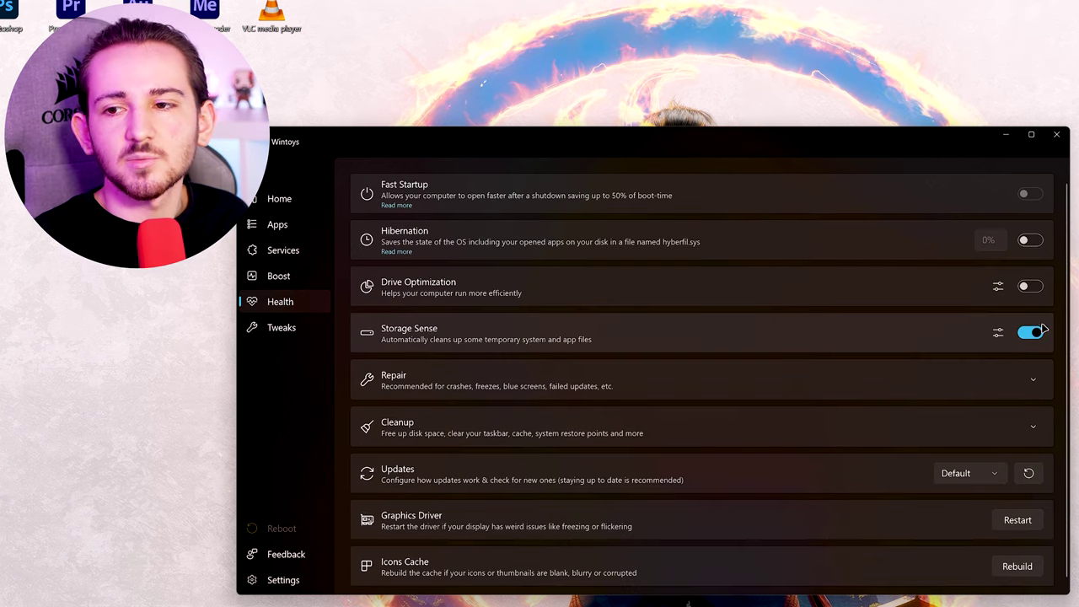
click(318, 334)
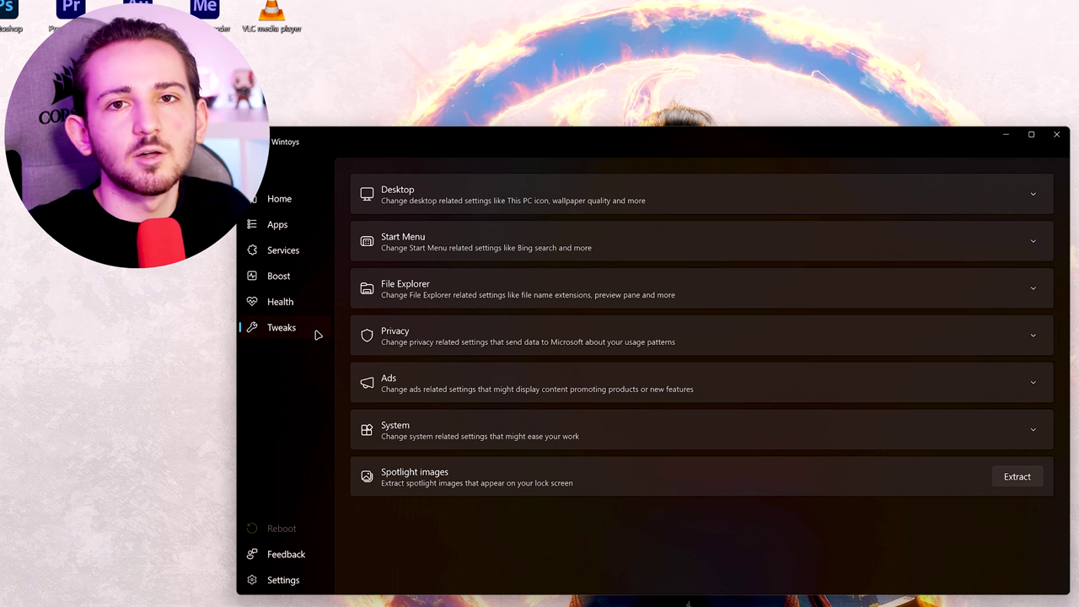
Step: In the Desktop tweaks, raise the wallpaper quality to 100, then bring it back down to the minimum
click(584, 188)
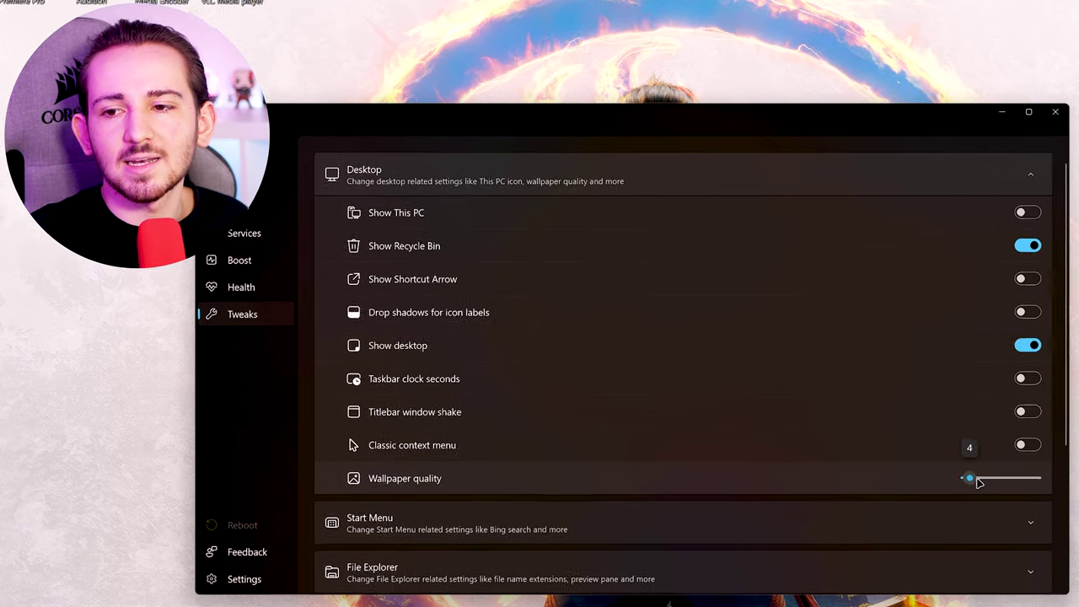
drag(972, 484, 1056, 489)
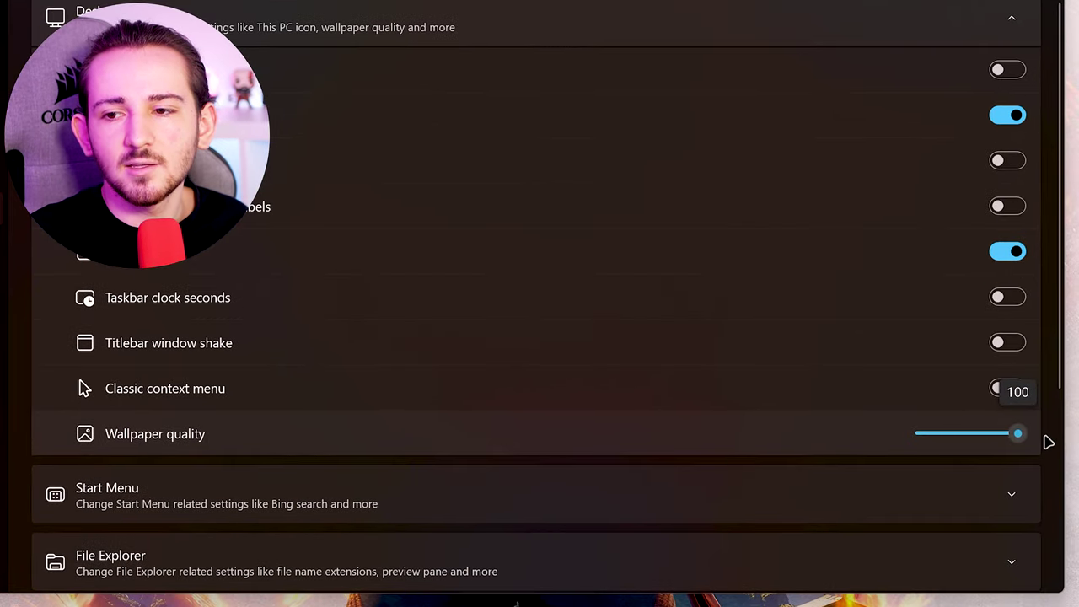
drag(1047, 441, 902, 448)
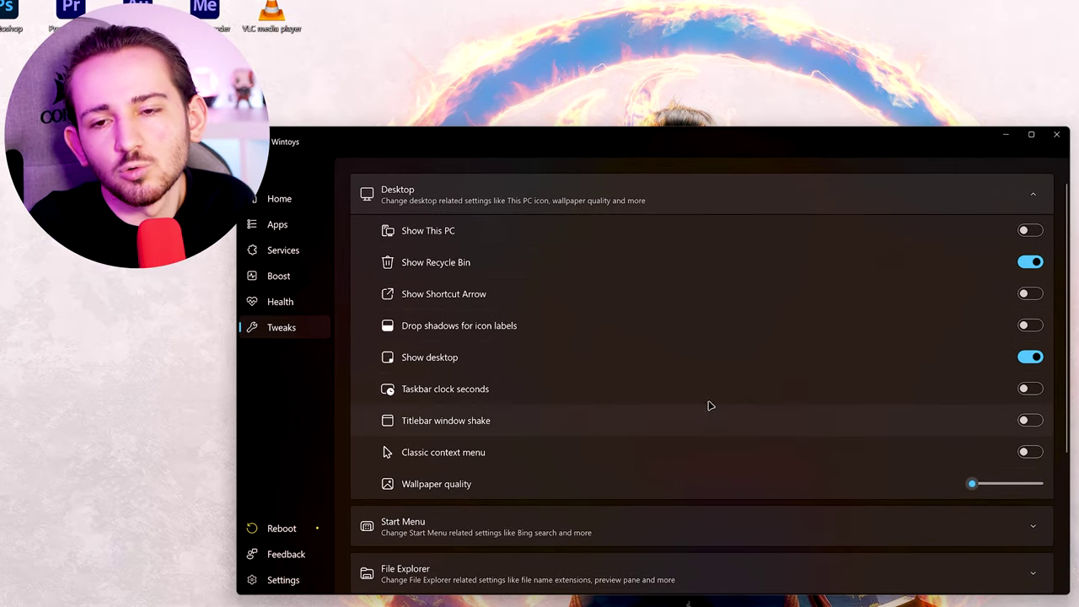
Step: Expand the Start Menu tweaks, search Windows for "steam" to check the Bing results behaviour, and close the search
scroll(661, 416, down, 3)
click(648, 343)
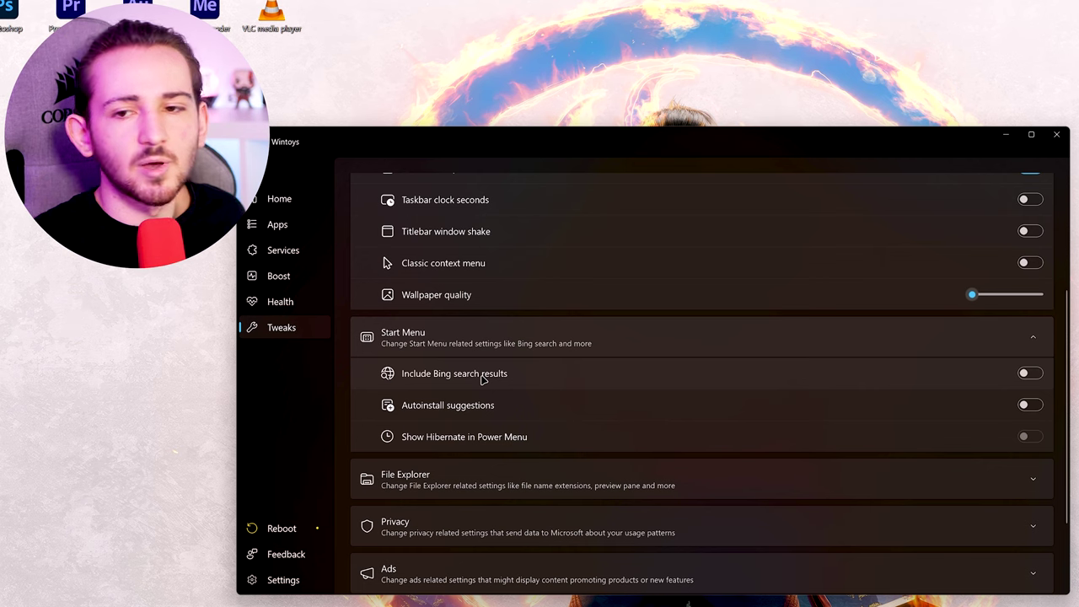
key(super)
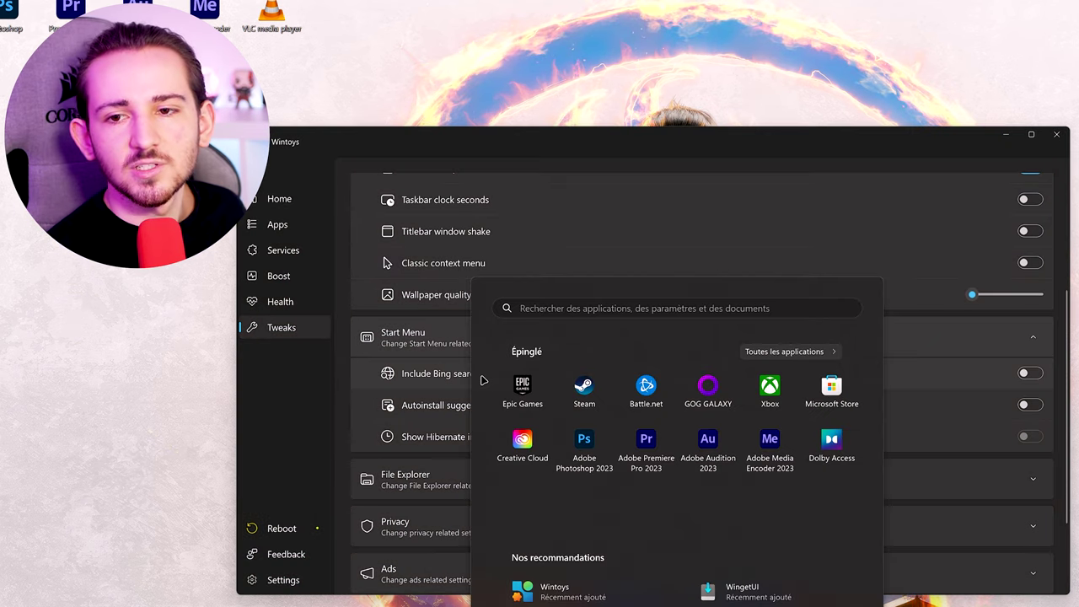
text(steam)
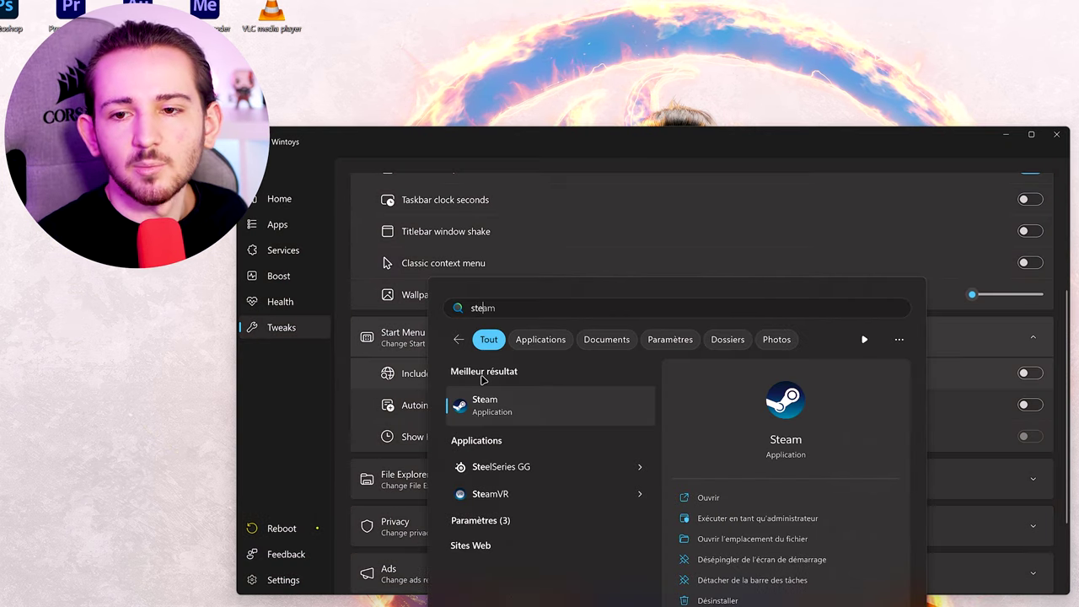
click(340, 401)
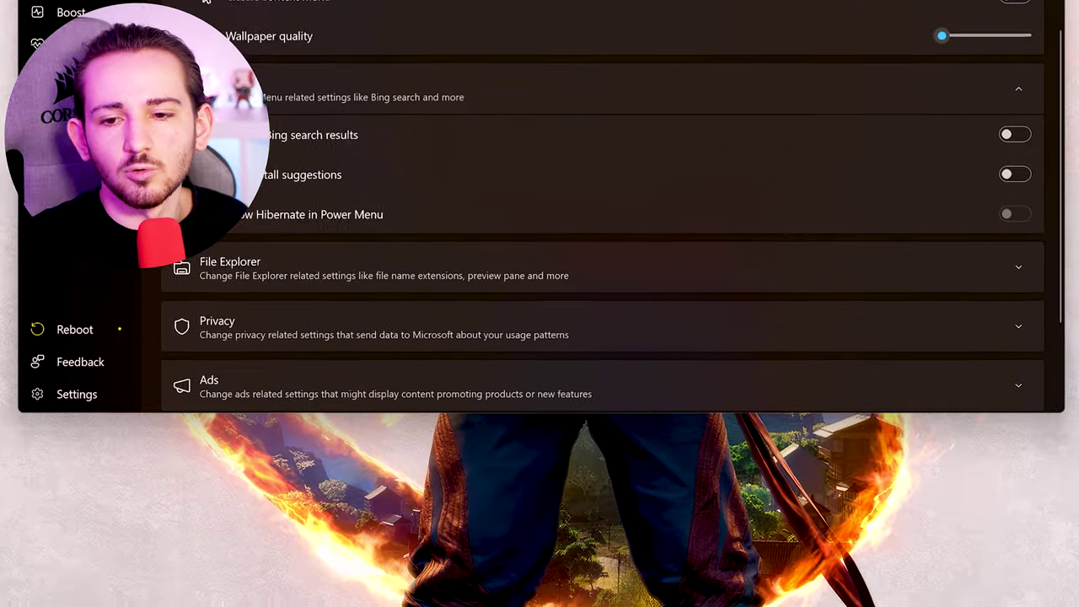
Step: View the Start menu to illustrate the Show Hibernate in Power Menu setting, then close it
key(super)
click(751, 527)
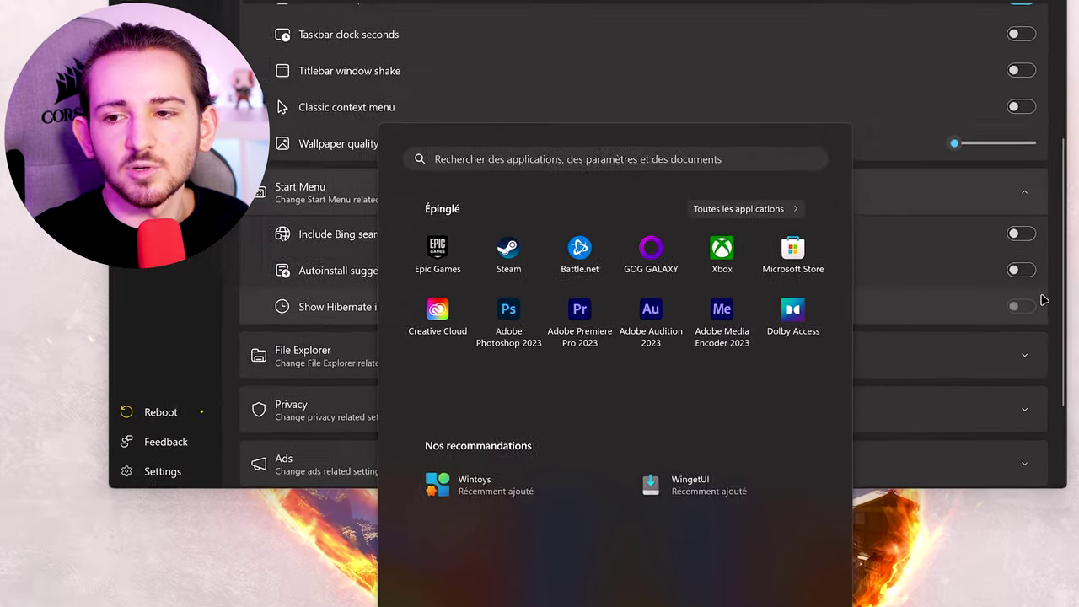
key(Escape)
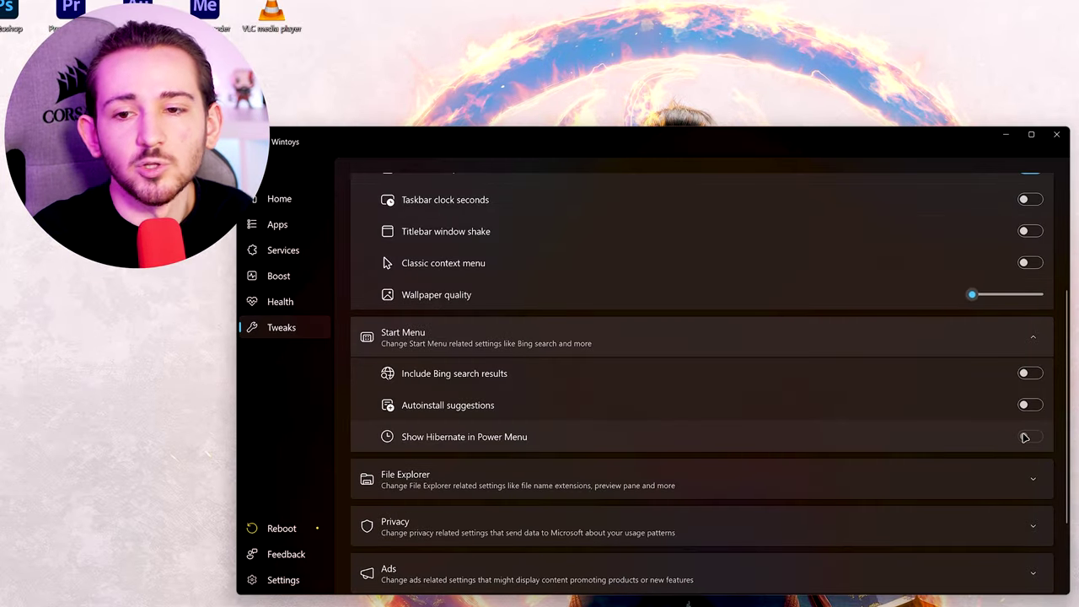
Step: Review the File Explorer tweaks, such as file name extensions and hidden items, then collapse the section
scroll(1023, 437, down, 2)
click(1011, 432)
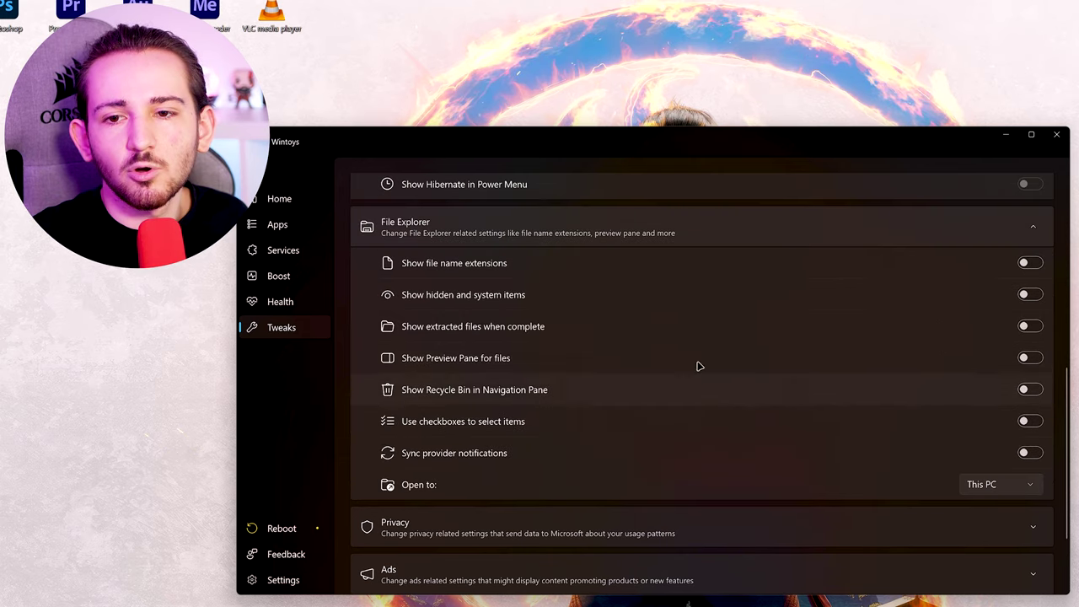
click(663, 237)
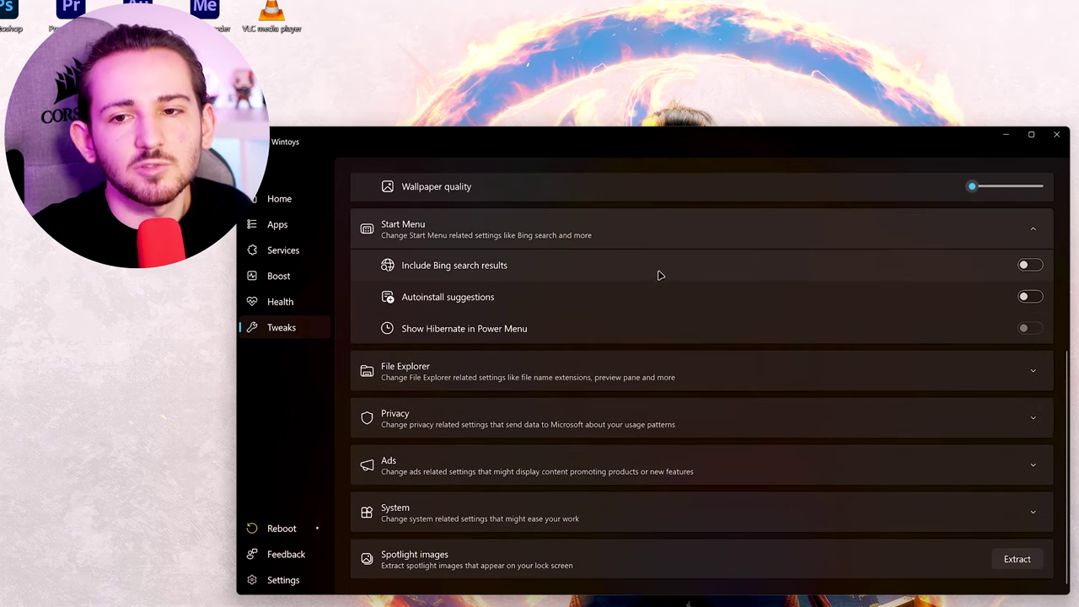
Step: Expand the Privacy and Ads tweaks and review their options, such as Telemetry, Error Reporting, Advertising ID and Suggested Content
click(585, 414)
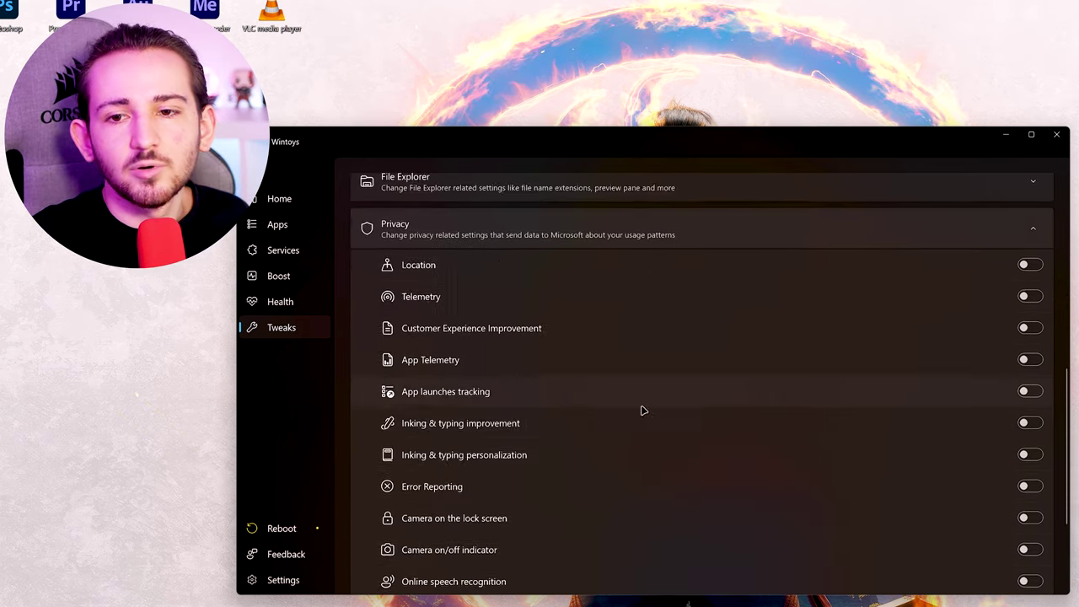
scroll(642, 411, down, 3)
scroll(592, 457, up, 2)
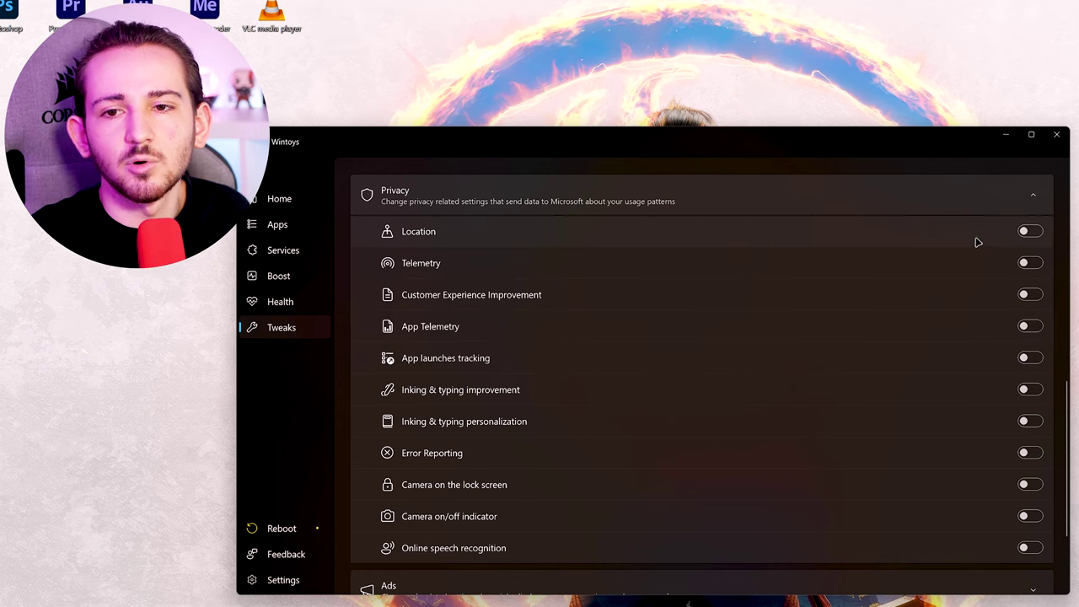
scroll(888, 359, down, 3)
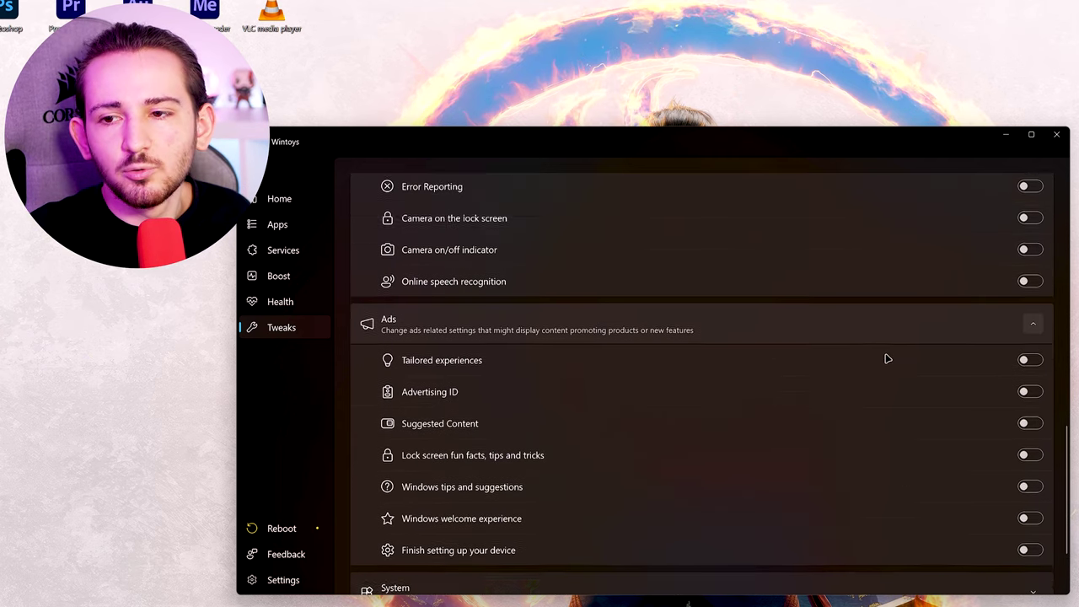
scroll(887, 359, down, 1)
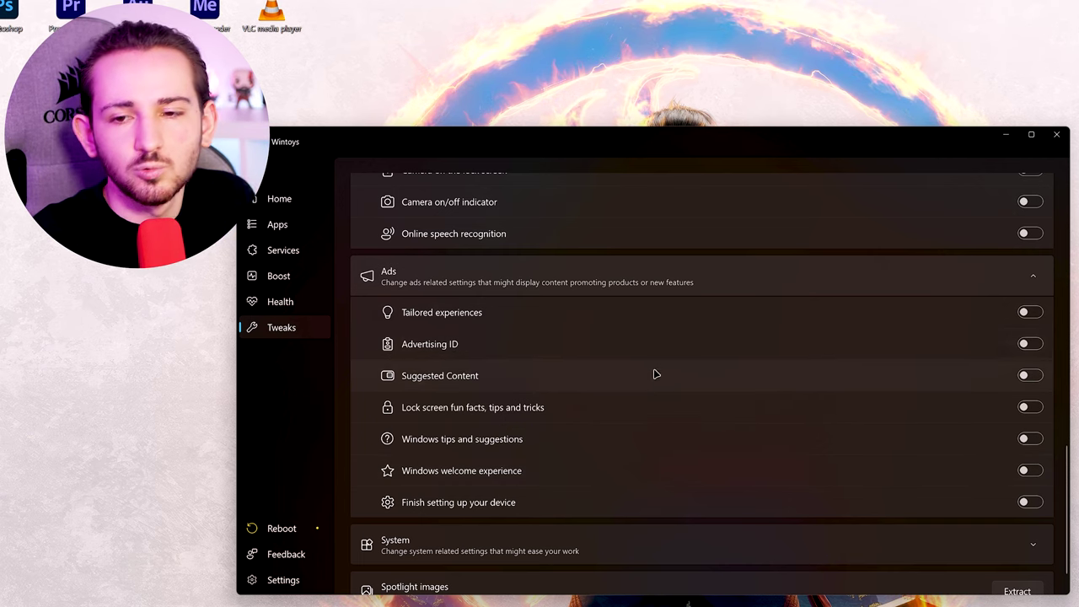
Step: Expand the System tweaks and review options such as Clipboard history, God Mode and User Account Control
scroll(628, 438, down, 1)
click(605, 509)
scroll(599, 519, down, 4)
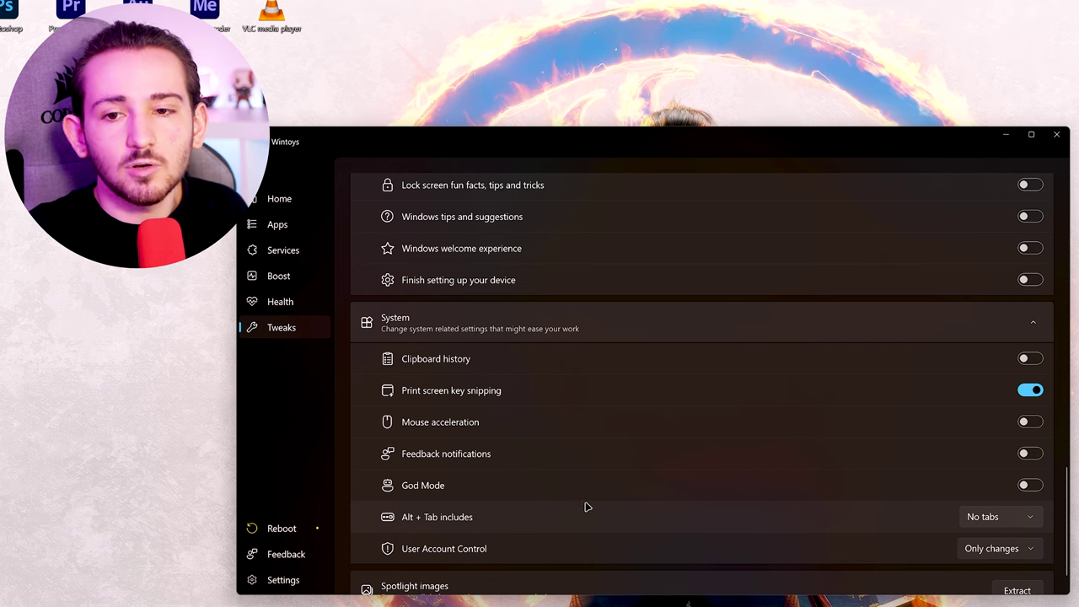
Step: Switch Mouse acceleration on and back off in the System tweaks
click(1031, 422)
click(1035, 424)
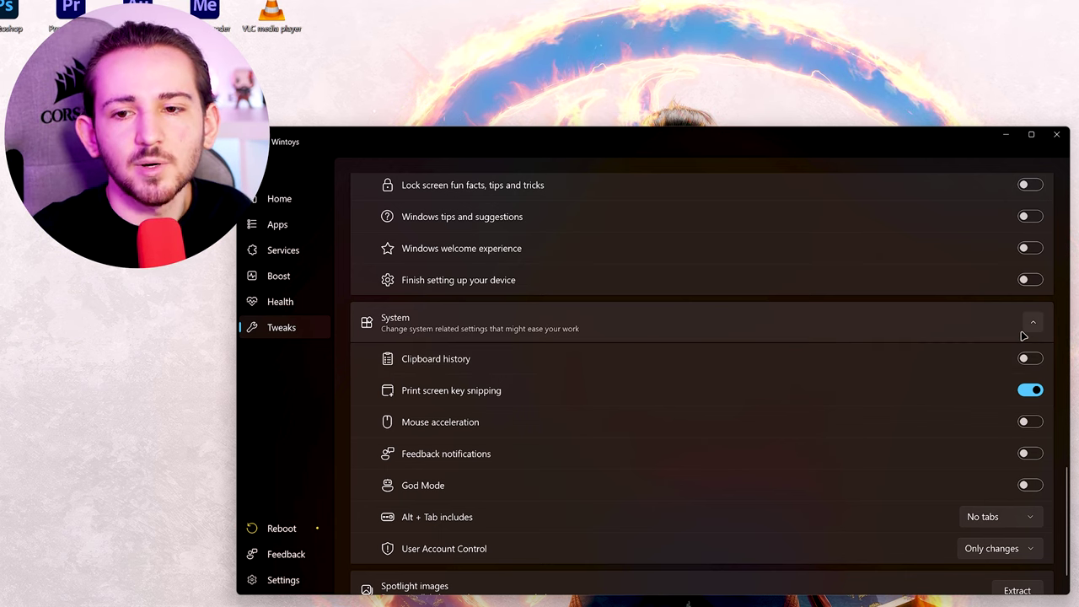
scroll(765, 351, down, 1)
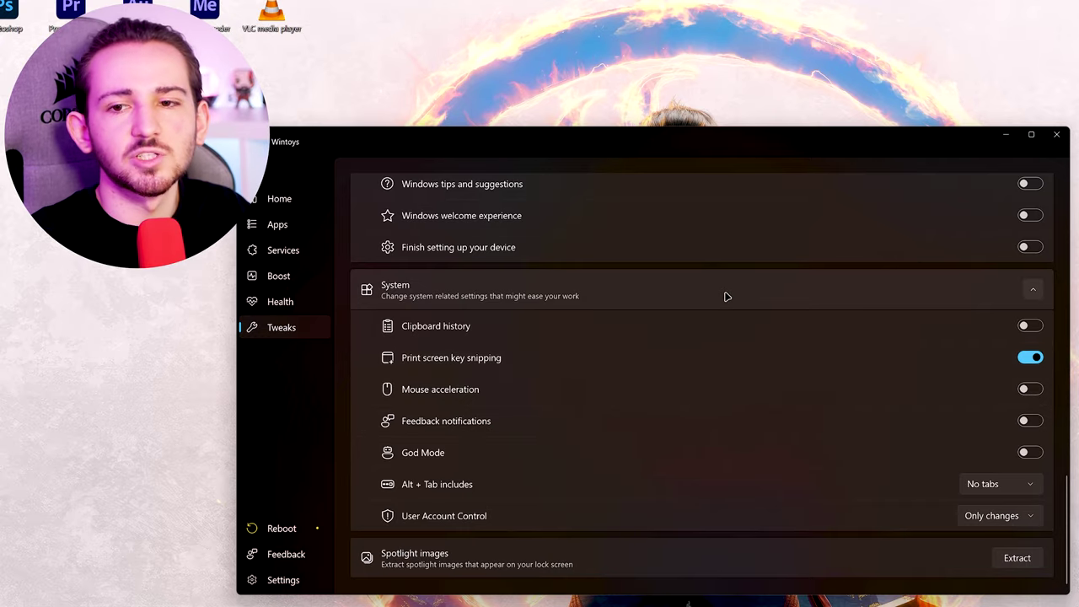
scroll(724, 301, up, 5)
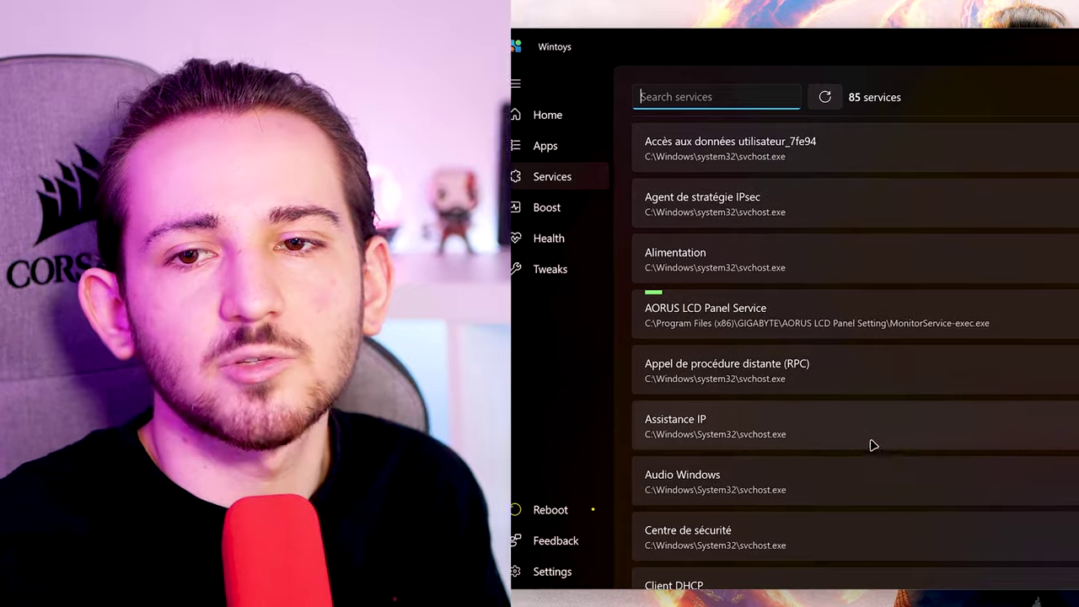
scroll(847, 451, up, 3)
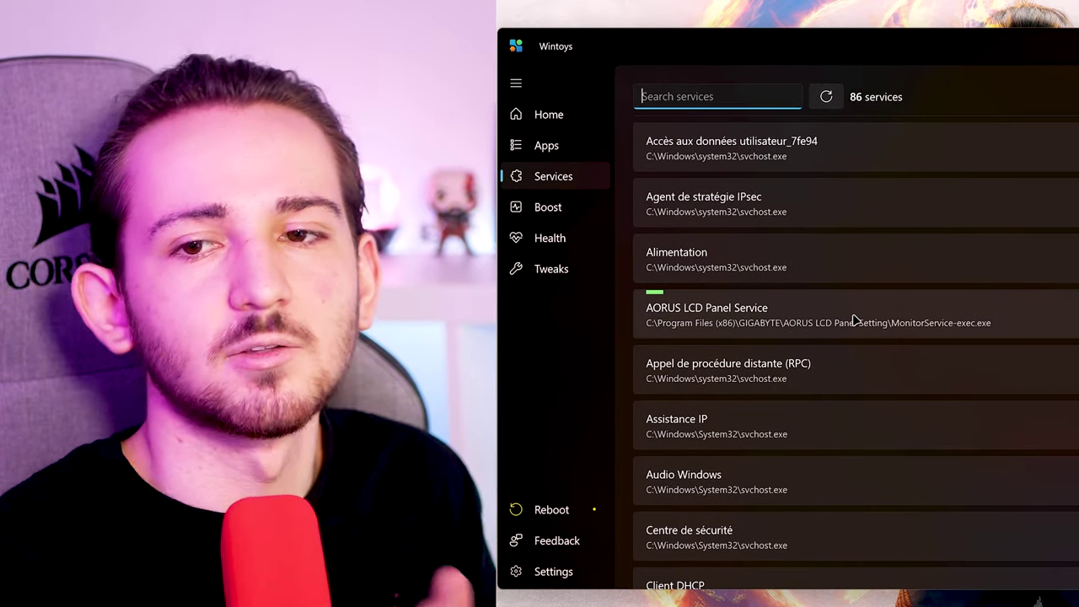